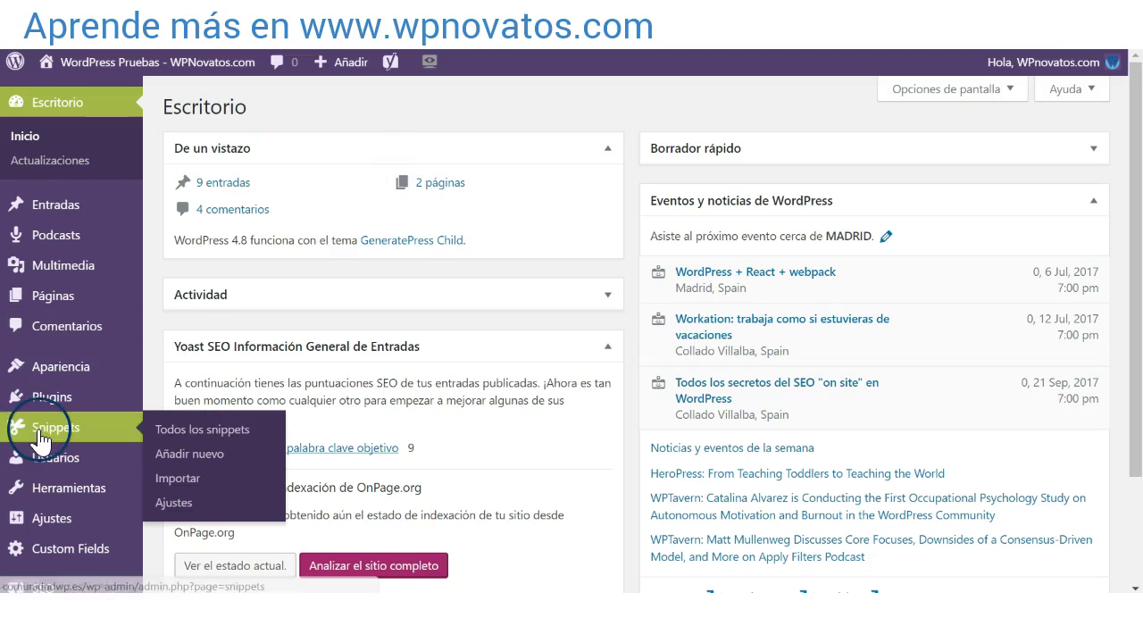
- Open the theme editor and load the files of the GeneratePress parent theme
{"action": "mouse_move", "coordinate": [55, 375]}
{"action": "left_click", "coordinate": [165, 381]}
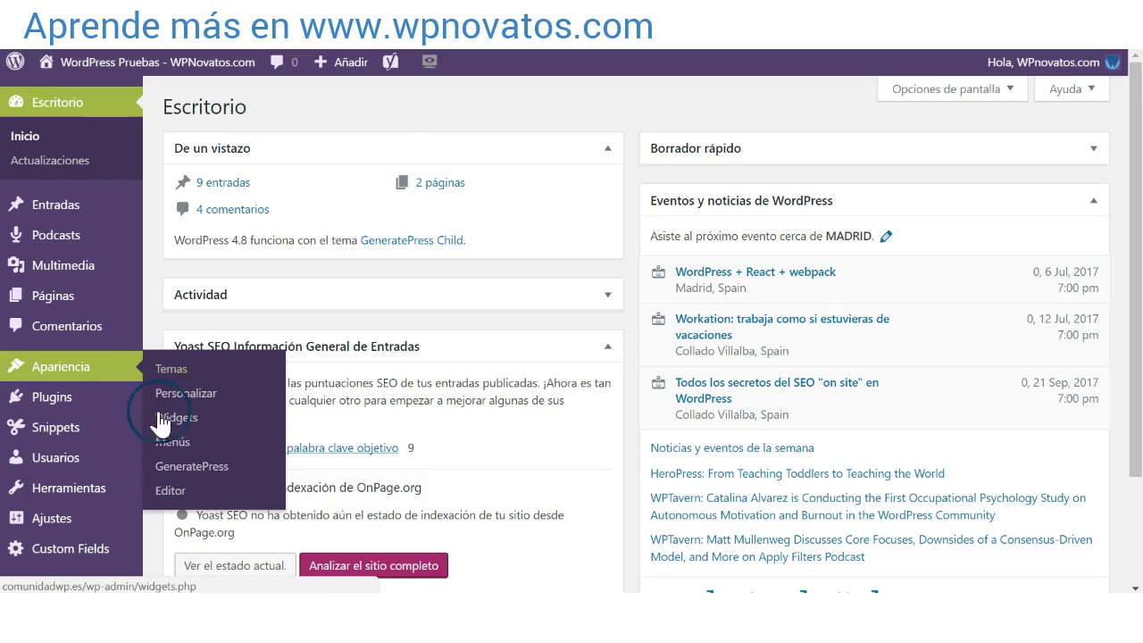
{"action": "left_click", "coordinate": [166, 490]}
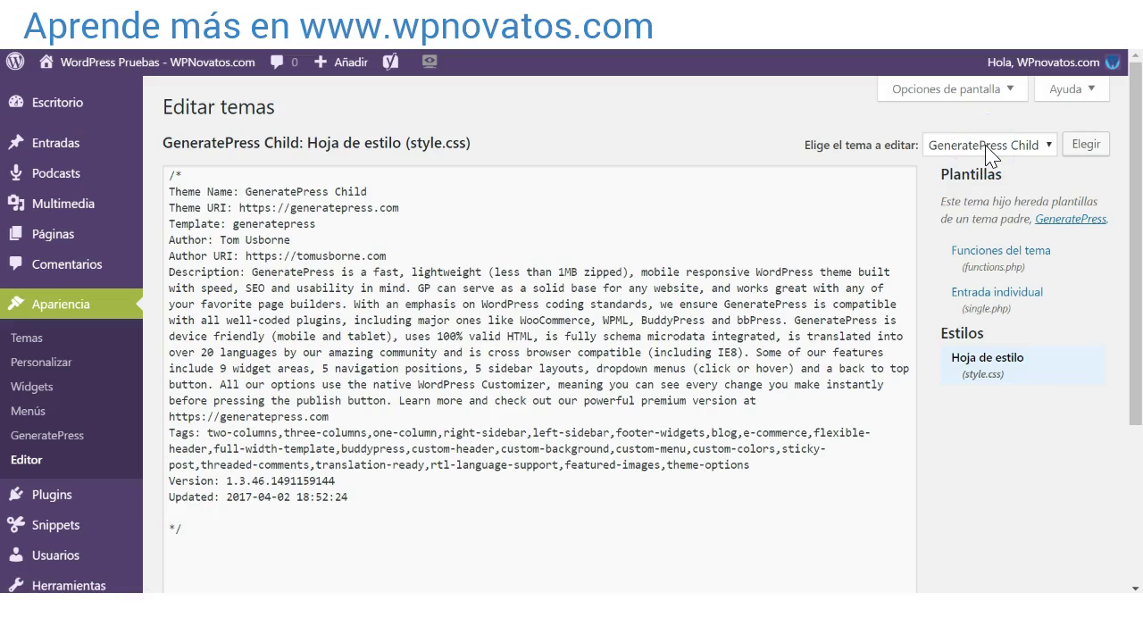
{"action": "left_click", "coordinate": [989, 150]}
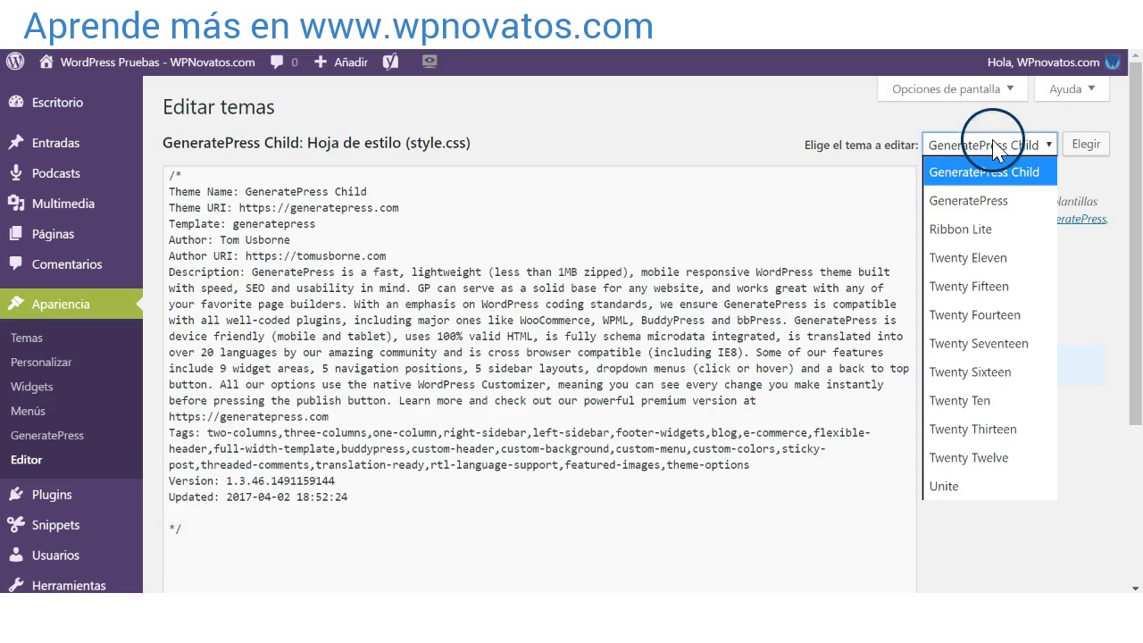
{"action": "left_click", "coordinate": [983, 195]}
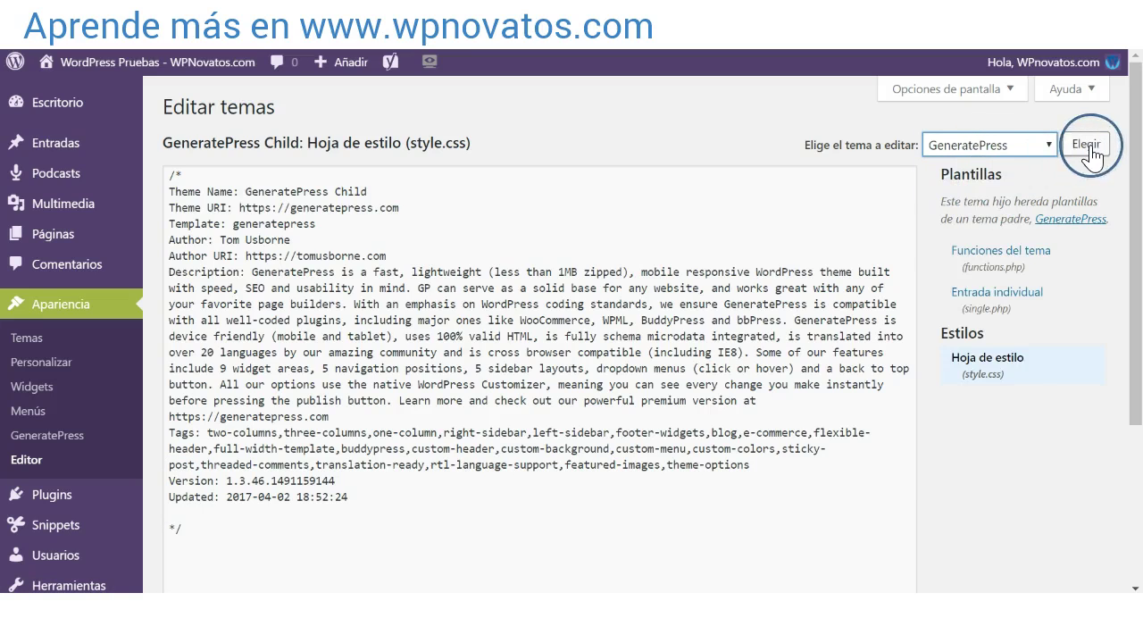
{"action": "left_click", "coordinate": [1086, 144]}
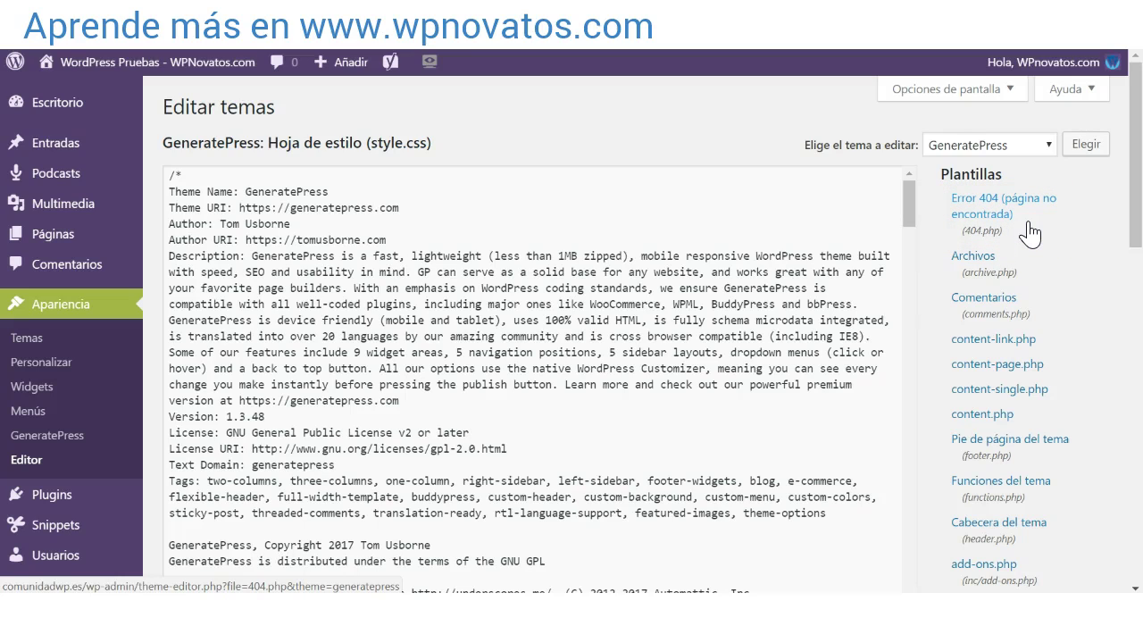
- Look through the CSS code in GeneratePress's style.css stylesheet
{"action": "scroll", "coordinate": [467, 286], "scroll_direction": "down", "scroll_amount": 5}
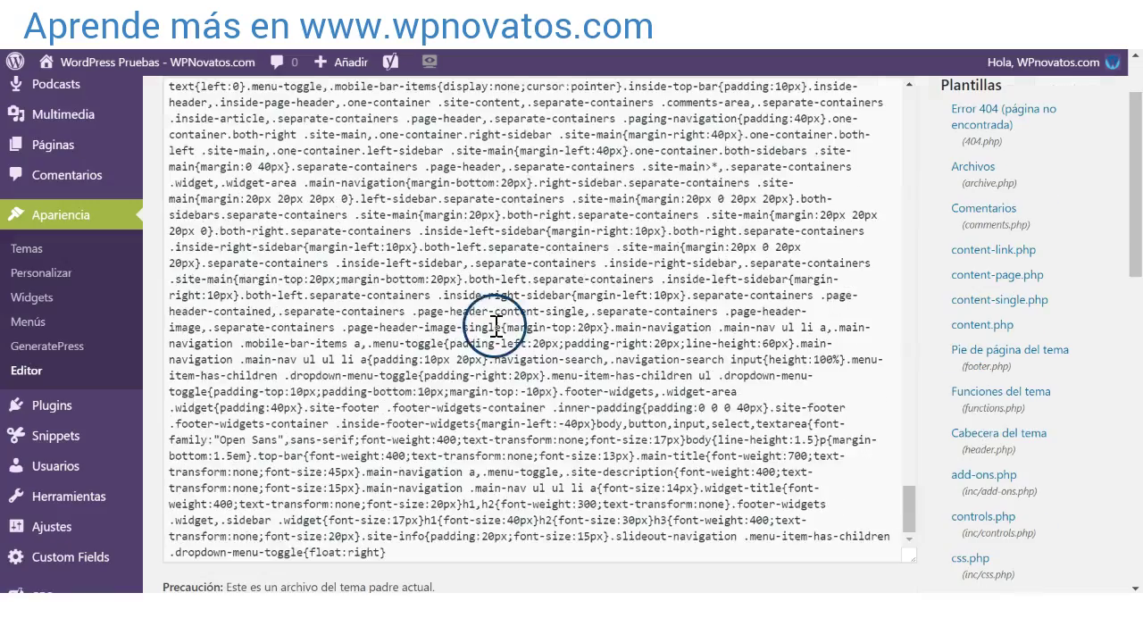
{"action": "scroll", "coordinate": [496, 326], "scroll_direction": "up", "scroll_amount": 10}
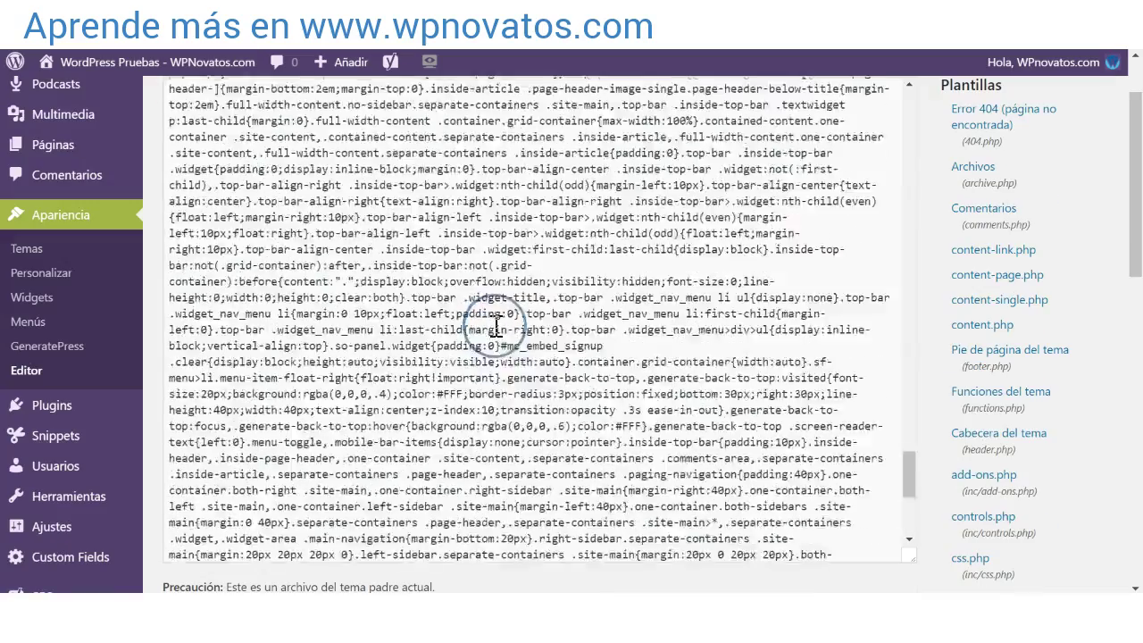
{"action": "scroll", "coordinate": [497, 326], "scroll_direction": "up", "scroll_amount": 10}
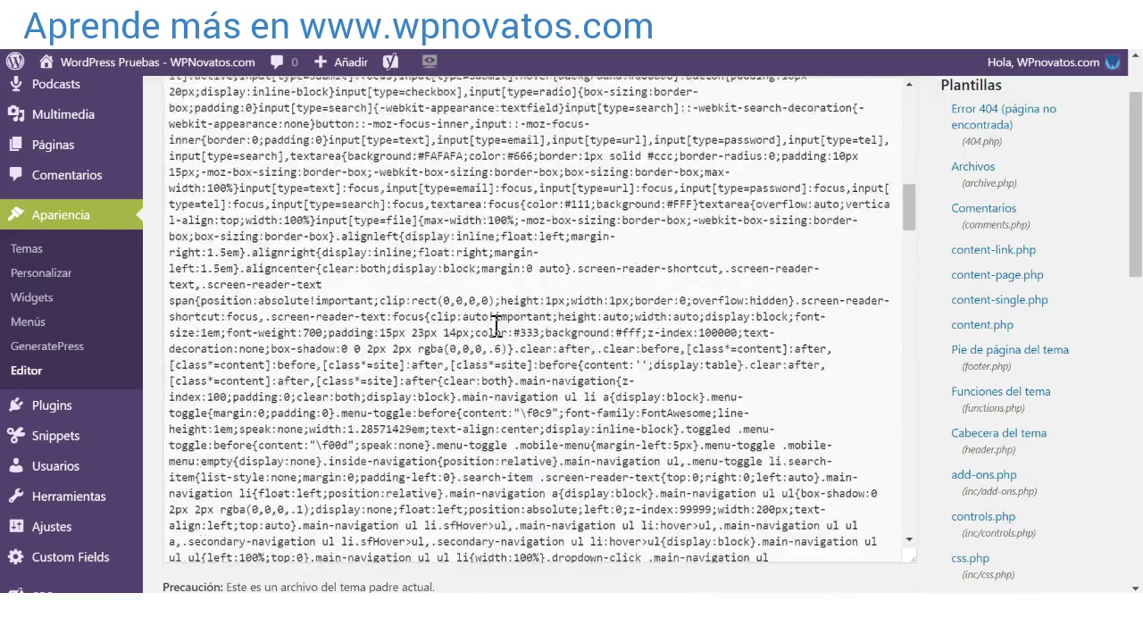
{"action": "left_click", "coordinate": [474, 342]}
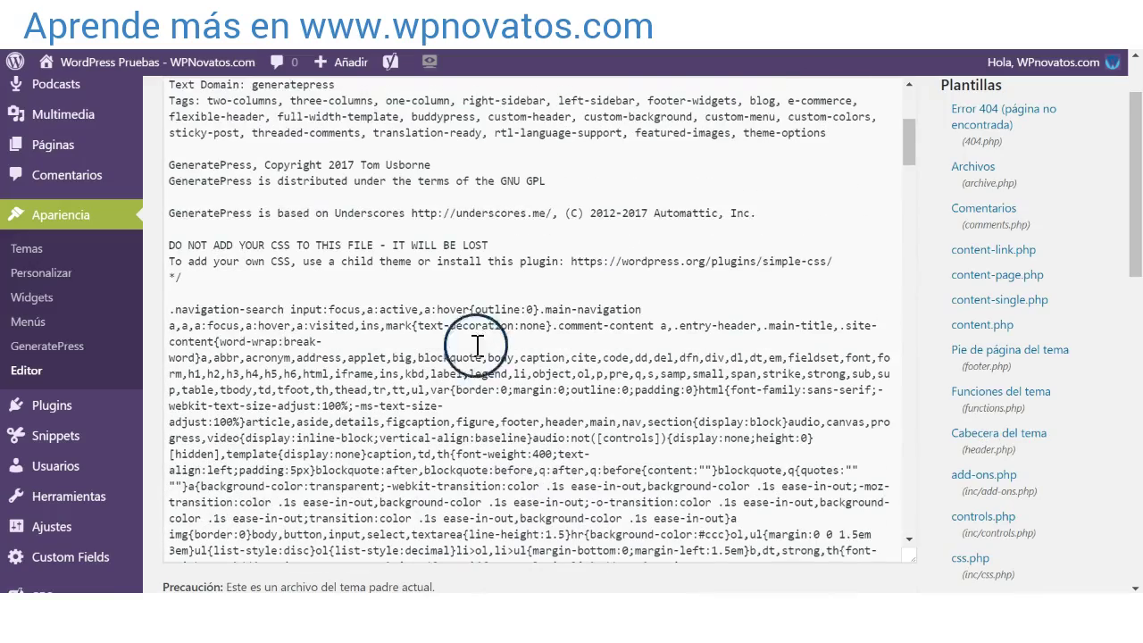
{"action": "scroll", "coordinate": [473, 348], "scroll_direction": "up", "scroll_amount": 6}
{"action": "scroll", "coordinate": [473, 348], "scroll_direction": "up", "scroll_amount": 2}
{"action": "left_click", "coordinate": [465, 320]}
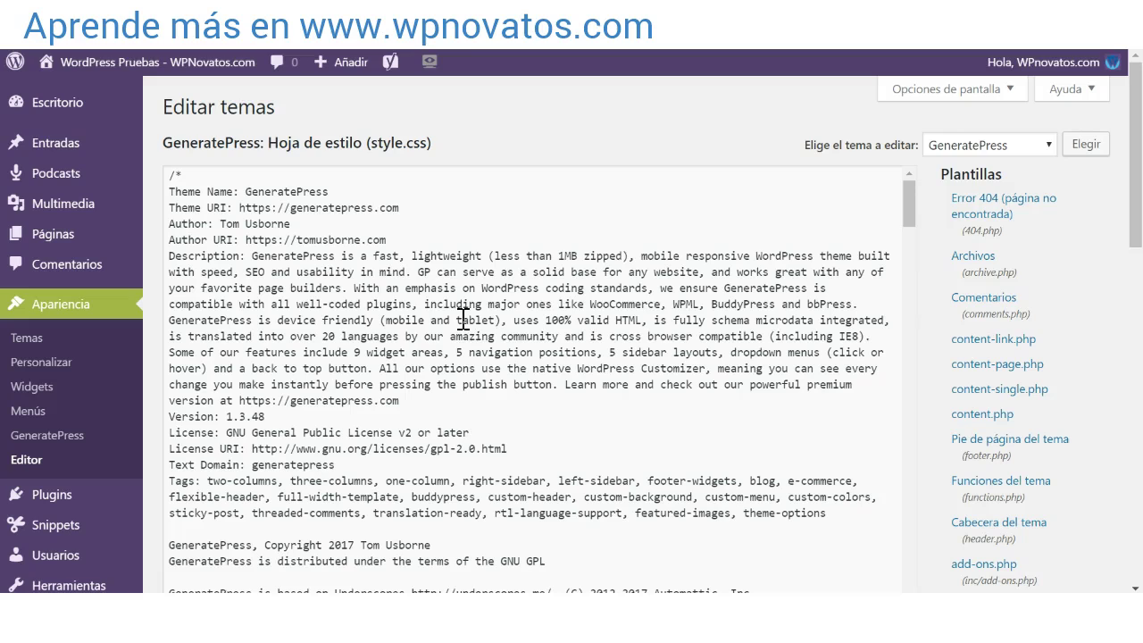
- Open the list of installed plugins and search it for "elementor"
{"action": "mouse_move", "coordinate": [62, 494]}
{"action": "left_click", "coordinate": [187, 508]}
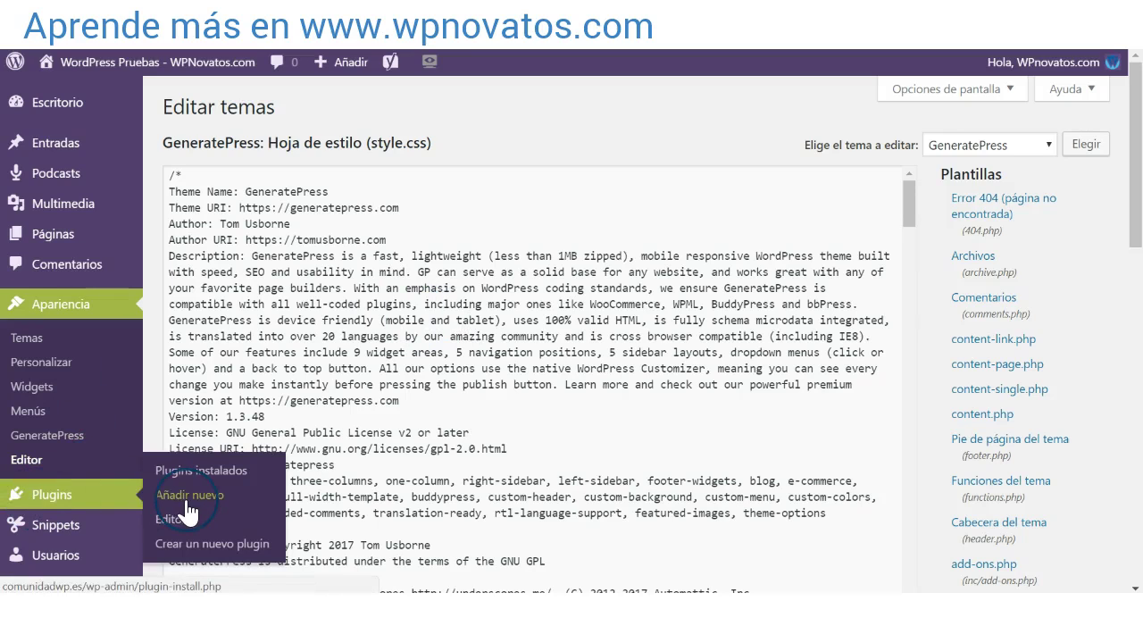
{"action": "left_click", "coordinate": [195, 491]}
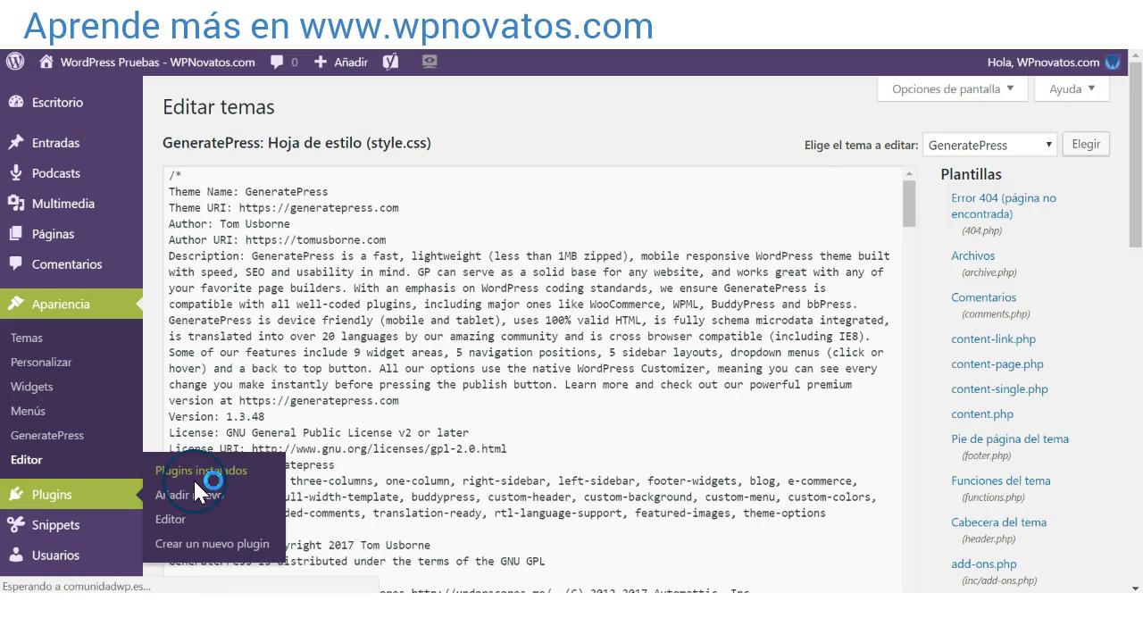
{"action": "left_click", "coordinate": [923, 140]}
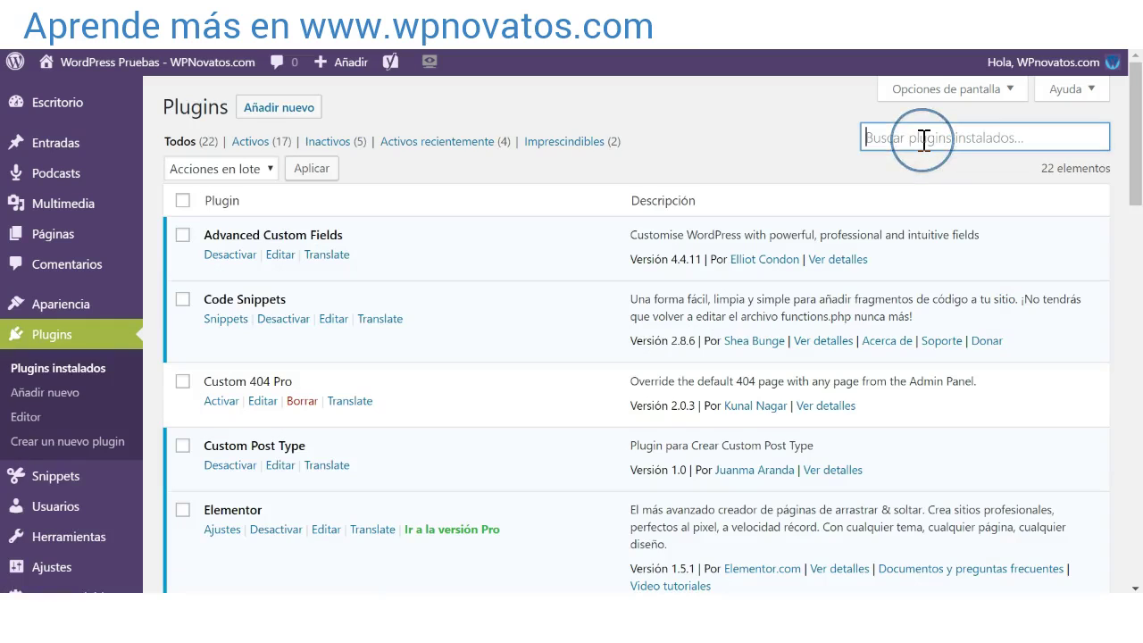
{"action": "type", "text": "elementor"}
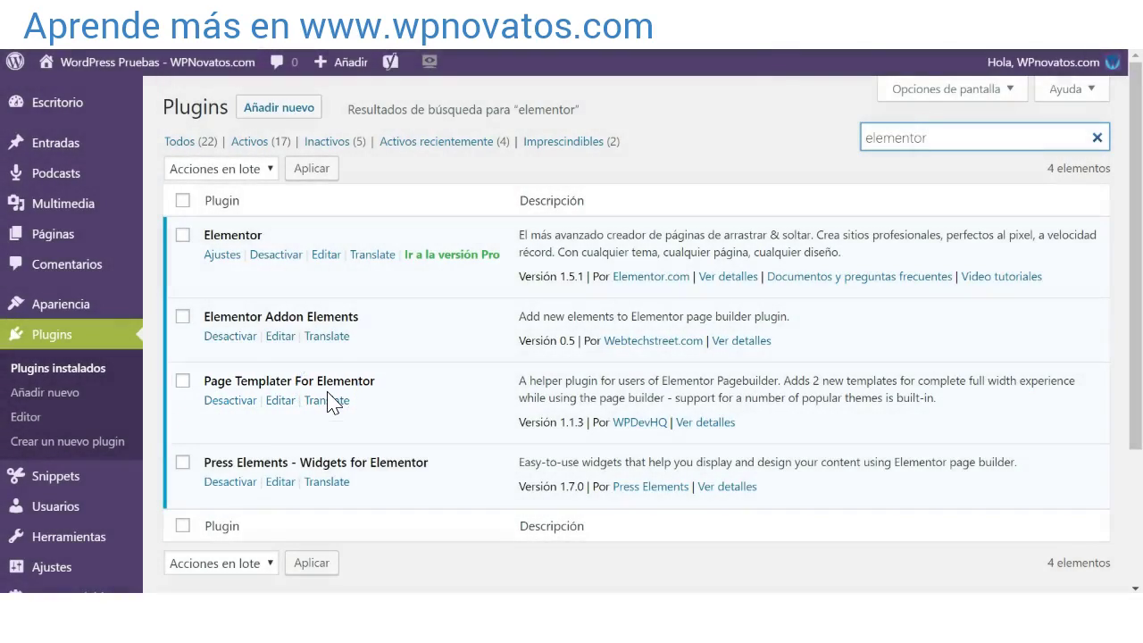
{"action": "left_click", "coordinate": [252, 386]}
- Add a new page and set its template to Elementor Fullwidth Standard
{"action": "mouse_move", "coordinate": [54, 237]}
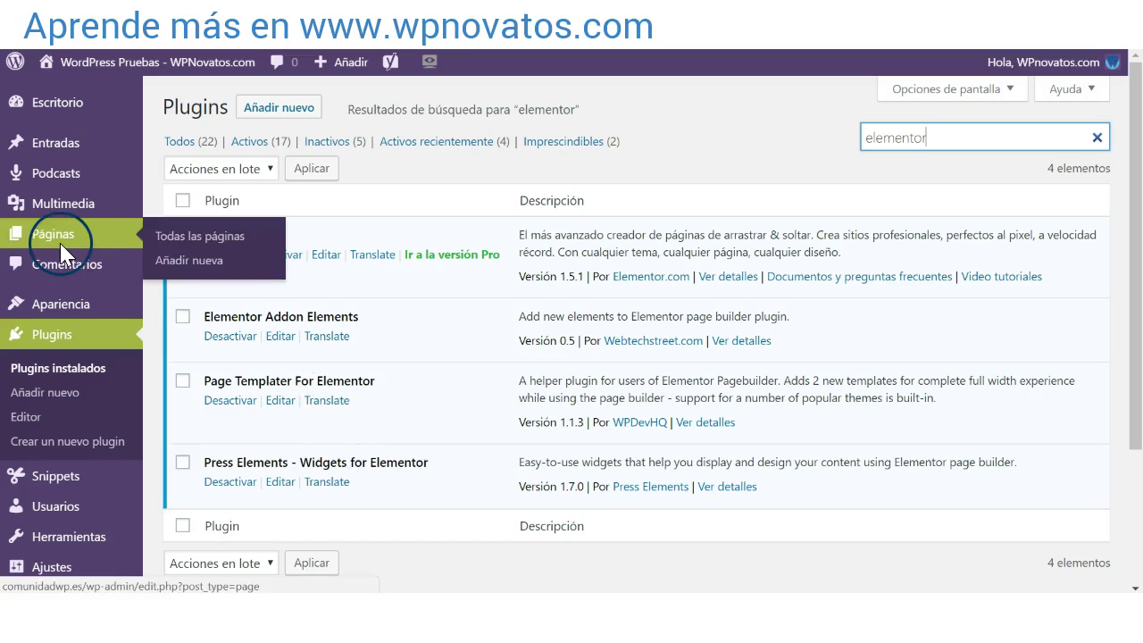
{"action": "left_click", "coordinate": [192, 265]}
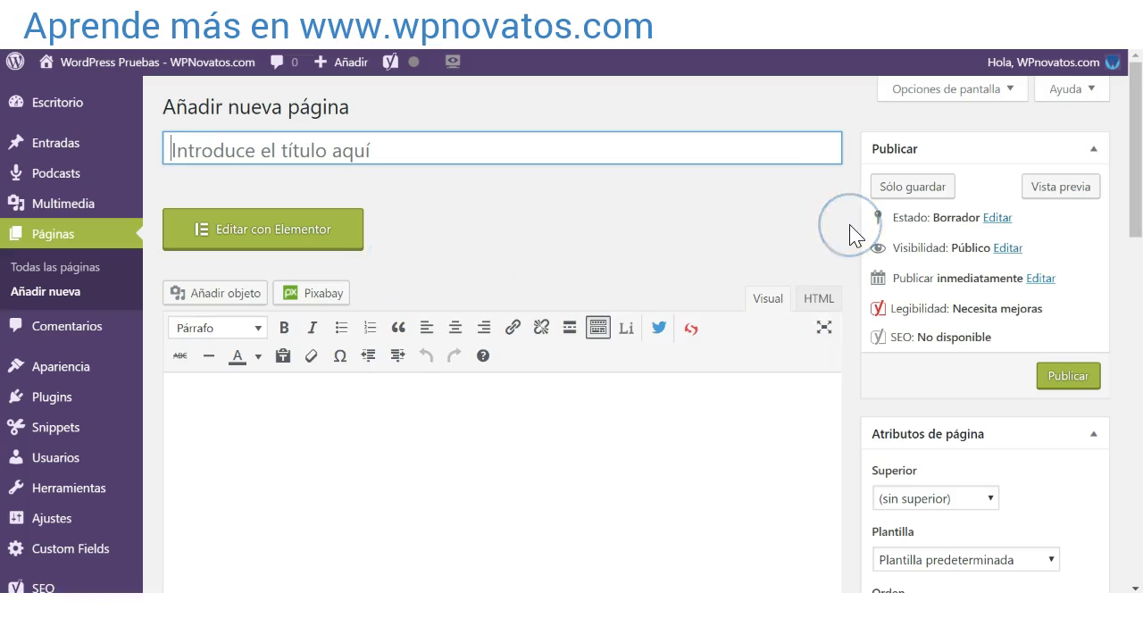
{"action": "scroll", "coordinate": [853, 236], "scroll_direction": "down", "scroll_amount": 3}
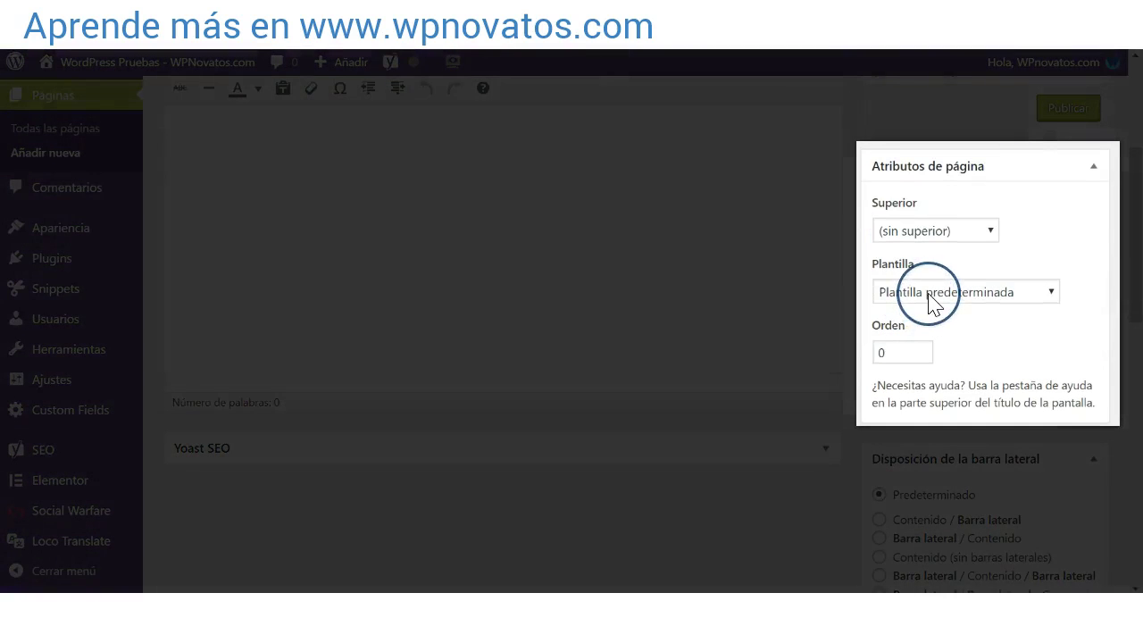
{"action": "left_click", "coordinate": [929, 297]}
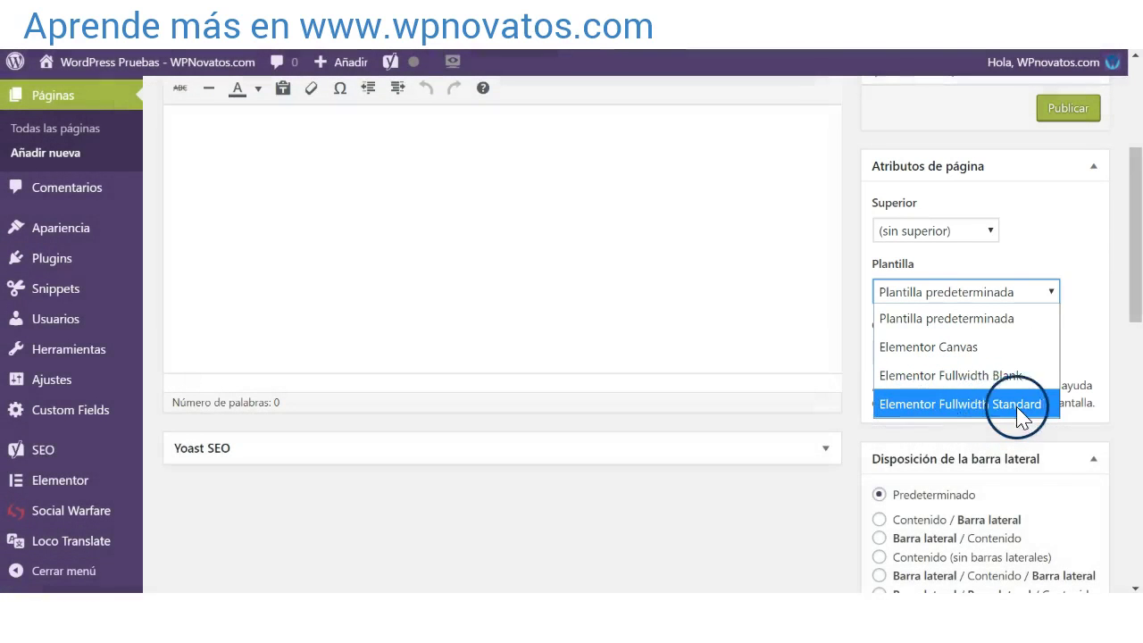
{"action": "left_click", "coordinate": [1020, 409]}
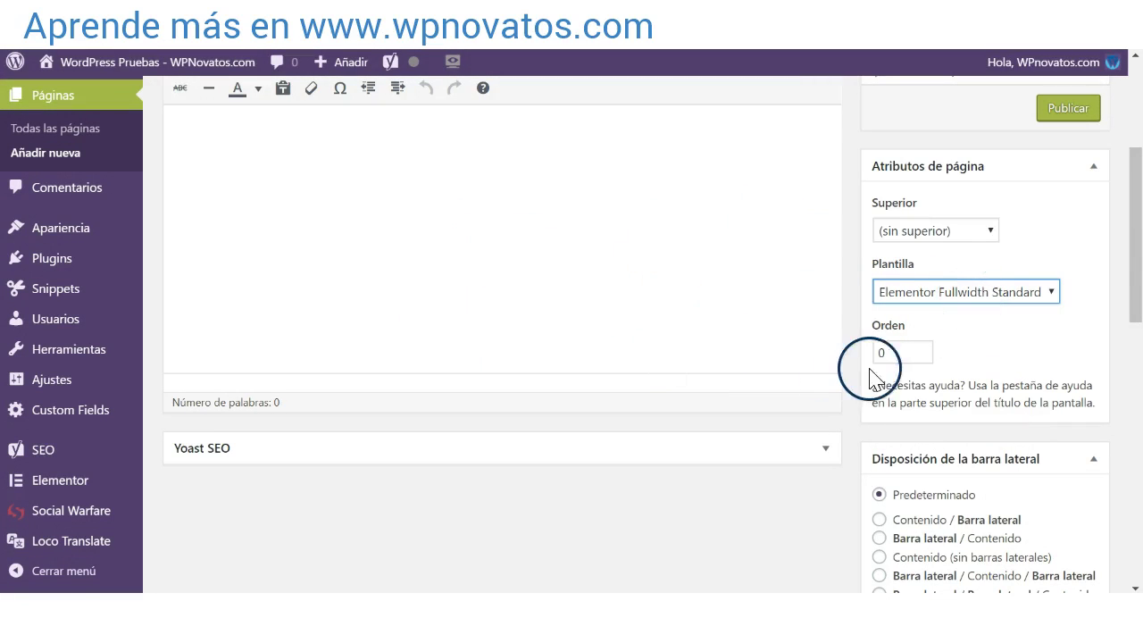
- Set the page's sidebar layout to Contenido (sin barras laterales) and its footer widgets to 0 Widgets
{"action": "scroll", "coordinate": [875, 366], "scroll_direction": "down", "scroll_amount": 2}
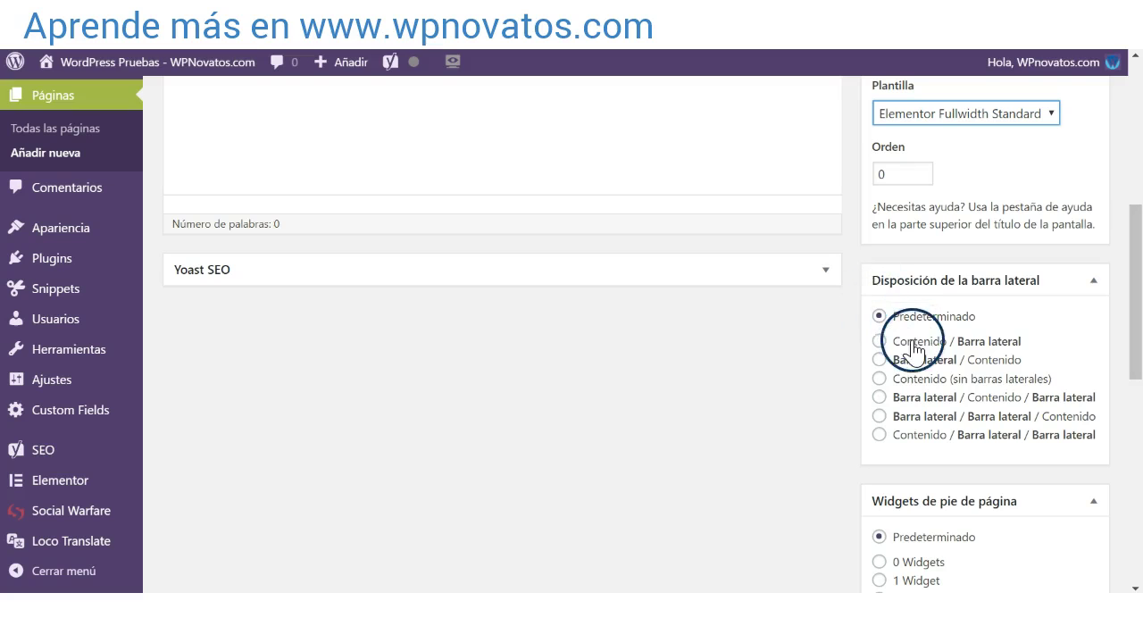
{"action": "left_click", "coordinate": [881, 382]}
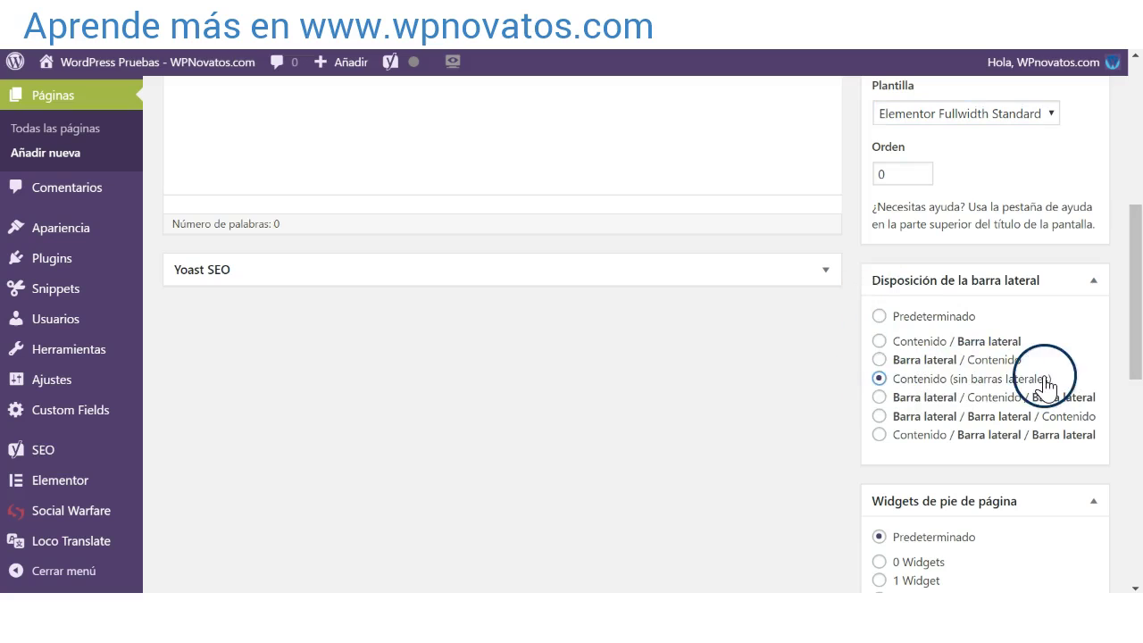
{"action": "scroll", "coordinate": [1044, 386], "scroll_direction": "down", "scroll_amount": 2}
{"action": "left_click", "coordinate": [879, 383]}
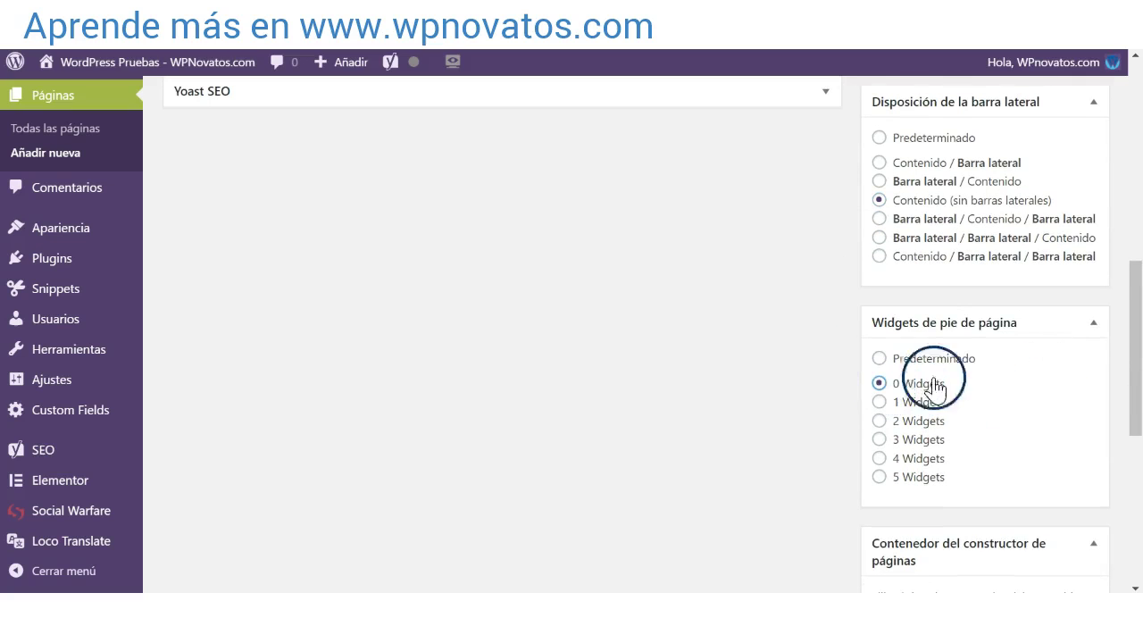
- Set the page builder container to Contenido and disable the content title (Título del contenido)
{"action": "scroll", "coordinate": [982, 327], "scroll_direction": "down", "scroll_amount": 3}
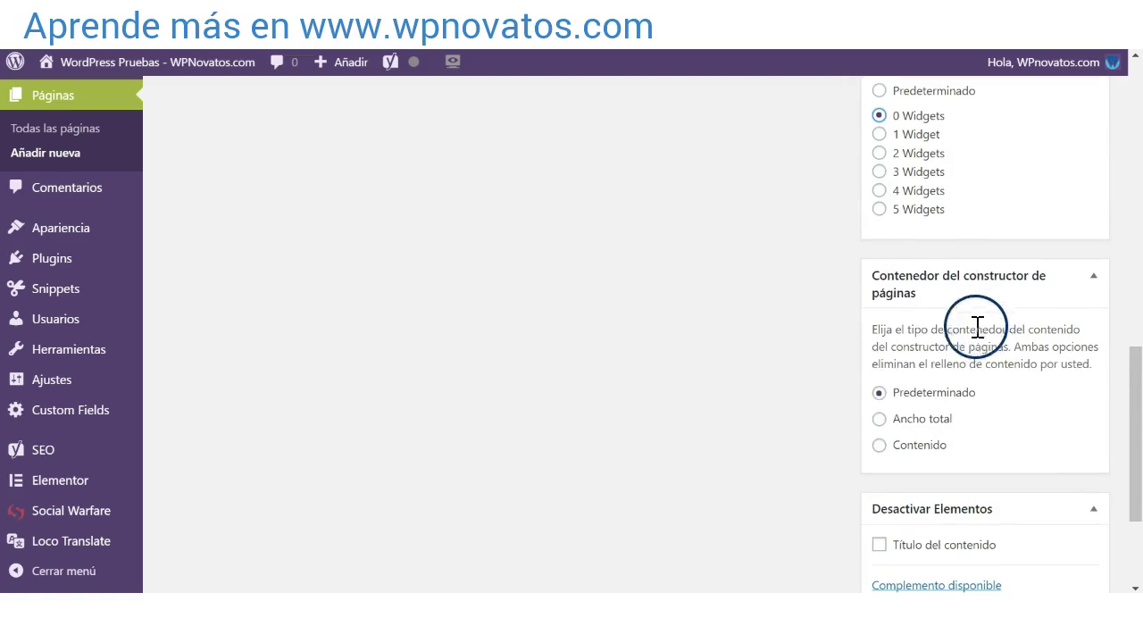
{"action": "left_click", "coordinate": [880, 445]}
{"action": "scroll", "coordinate": [987, 349], "scroll_direction": "down", "scroll_amount": 2}
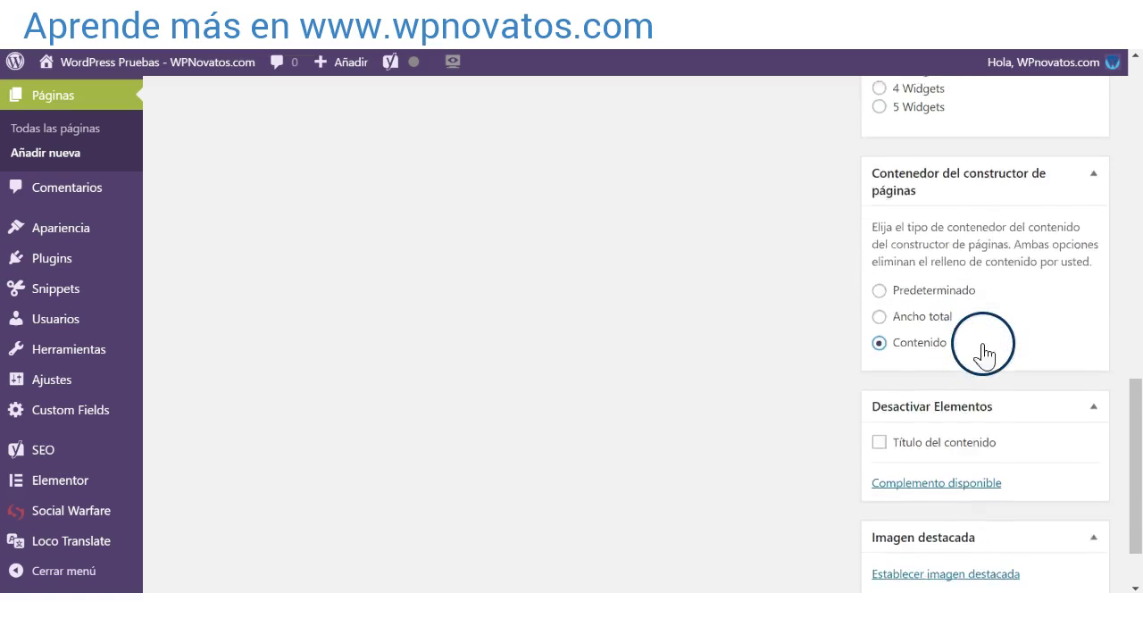
{"action": "left_click", "coordinate": [880, 367]}
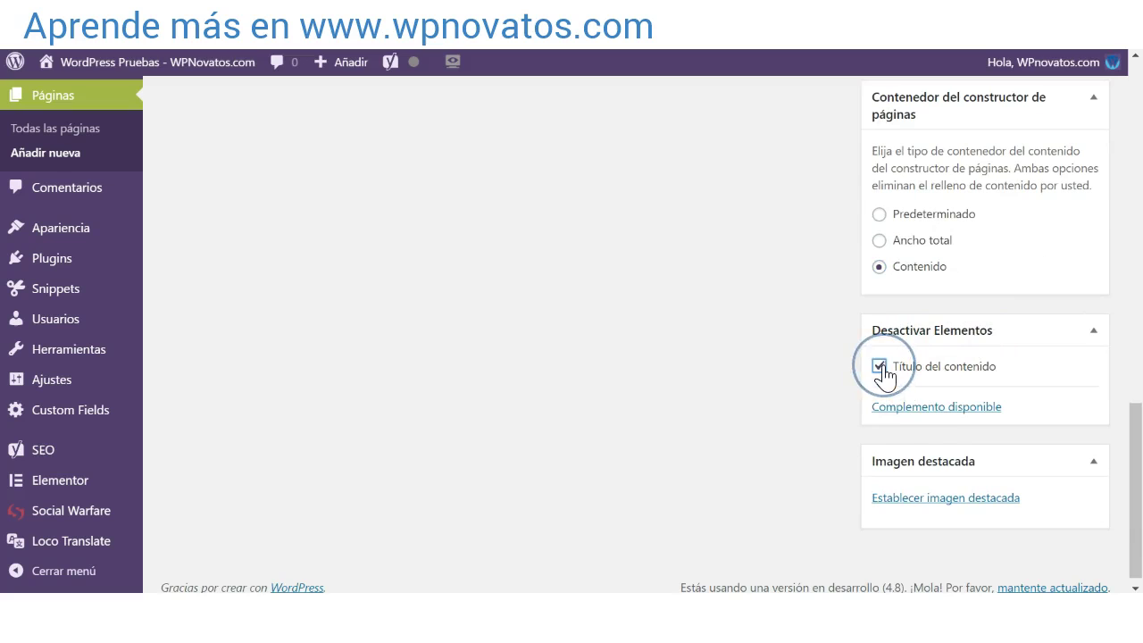
{"action": "left_click", "coordinate": [1017, 258]}
{"action": "scroll", "coordinate": [1018, 263], "scroll_direction": "down", "scroll_amount": 1}
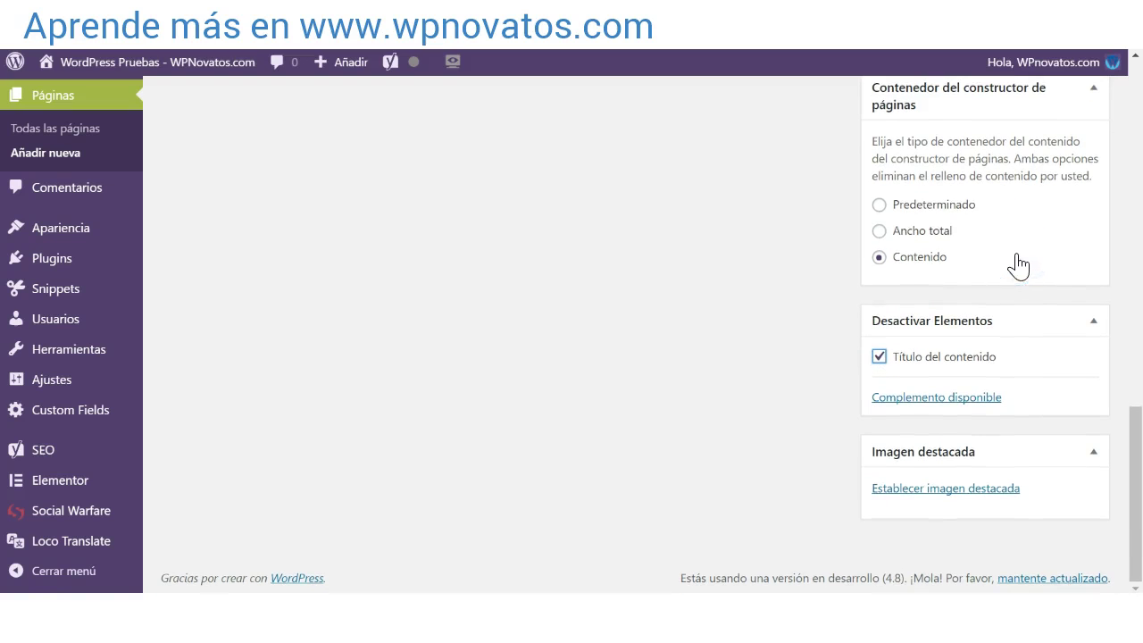
- Save the new page as a draft
{"action": "scroll", "coordinate": [1018, 264], "scroll_direction": "up", "scroll_amount": 14}
{"action": "left_click", "coordinate": [1008, 251]}
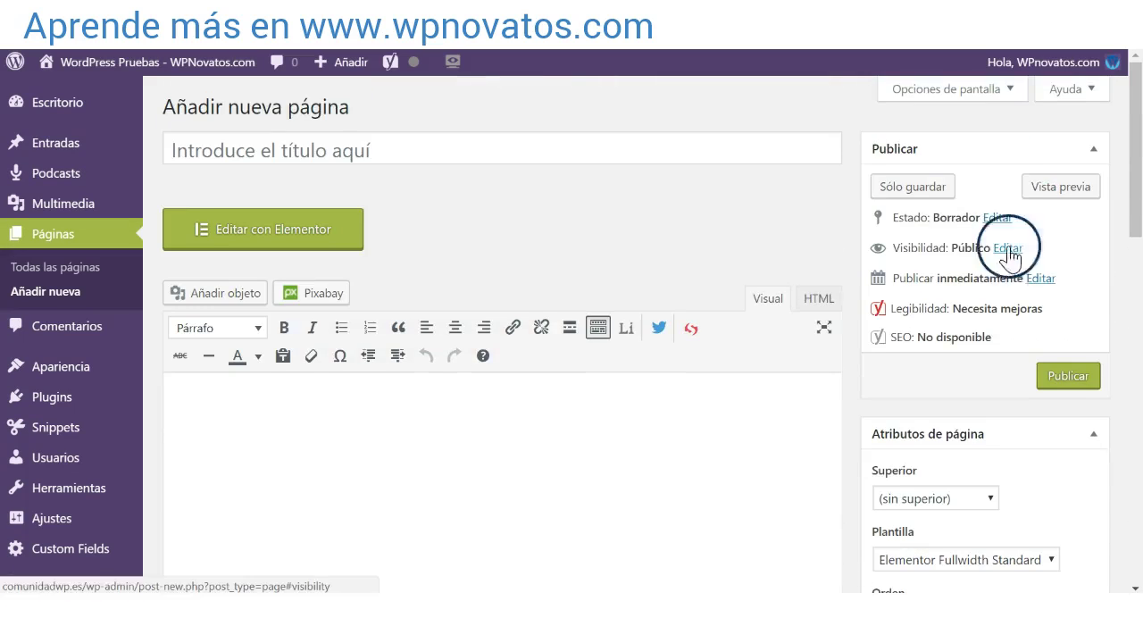
{"action": "left_click", "coordinate": [923, 190]}
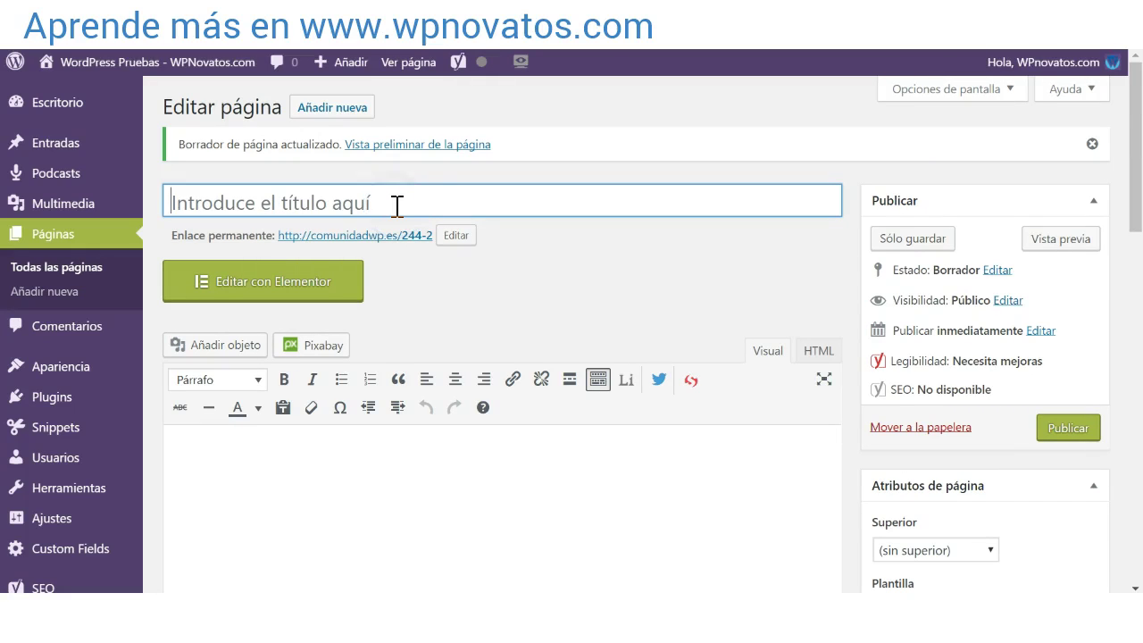
- Title the page "Error 404" and change its permalink slug to "Error404"
{"action": "type", "text": "404"}
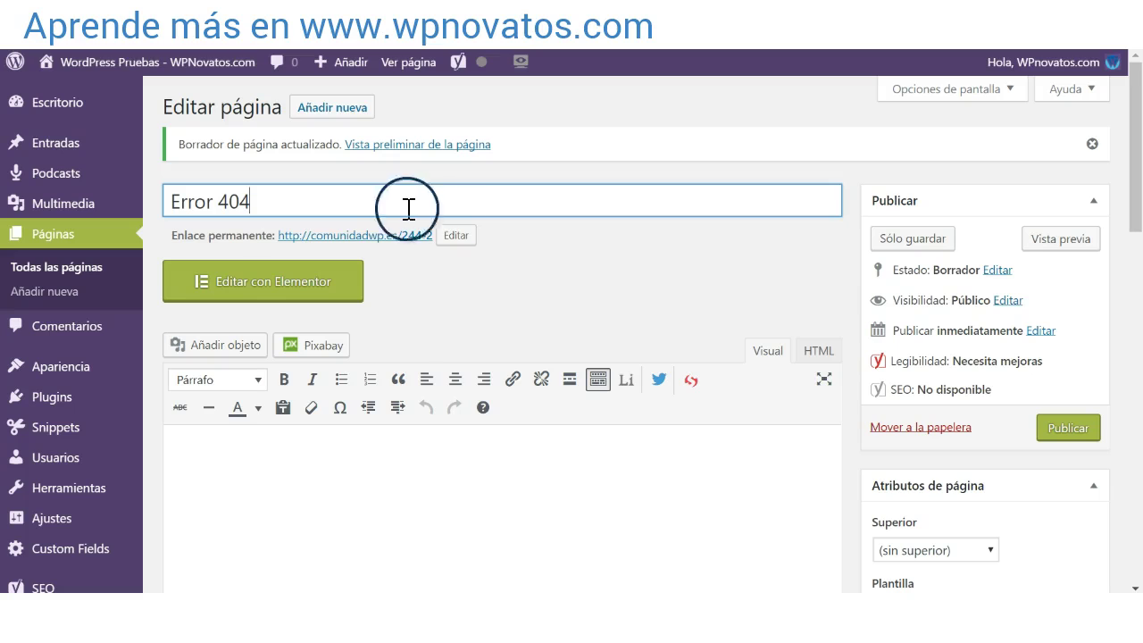
{"action": "left_click", "coordinate": [455, 236]}
{"action": "type", "text": "Error404"}
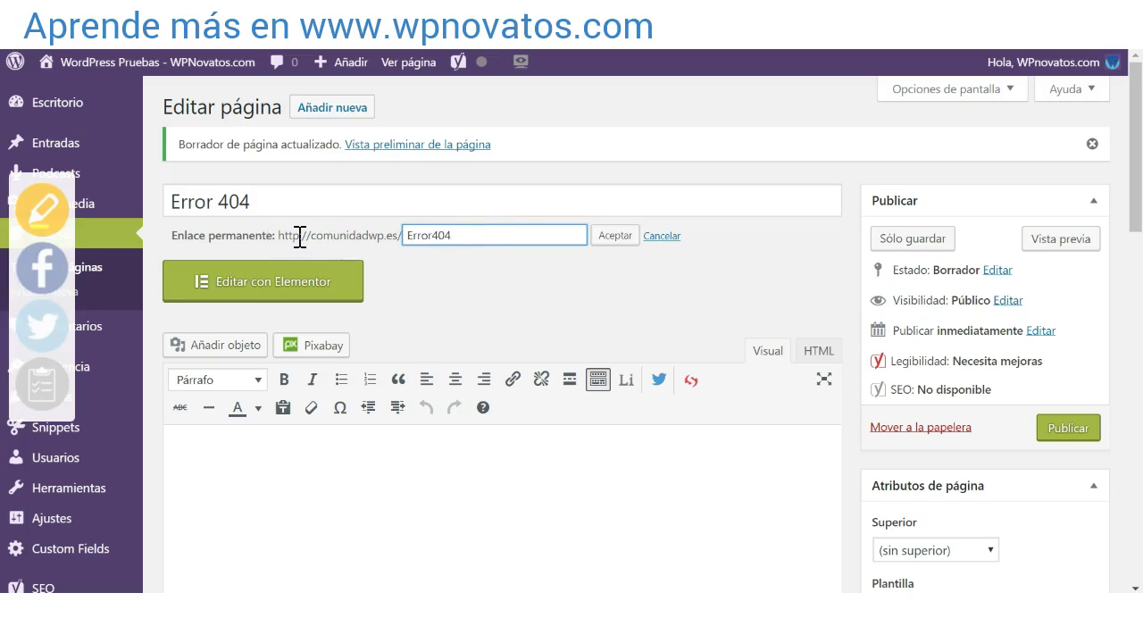
{"action": "left_click", "coordinate": [591, 235]}
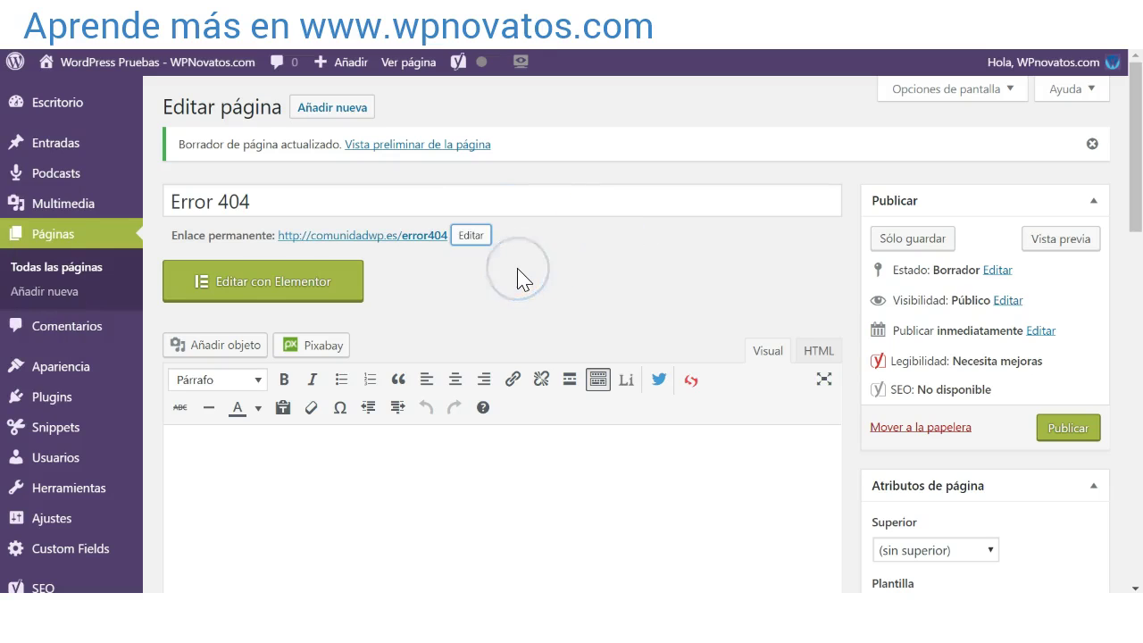
- Save the retitled draft and open the page for editing with Elementor
{"action": "left_click", "coordinate": [920, 239]}
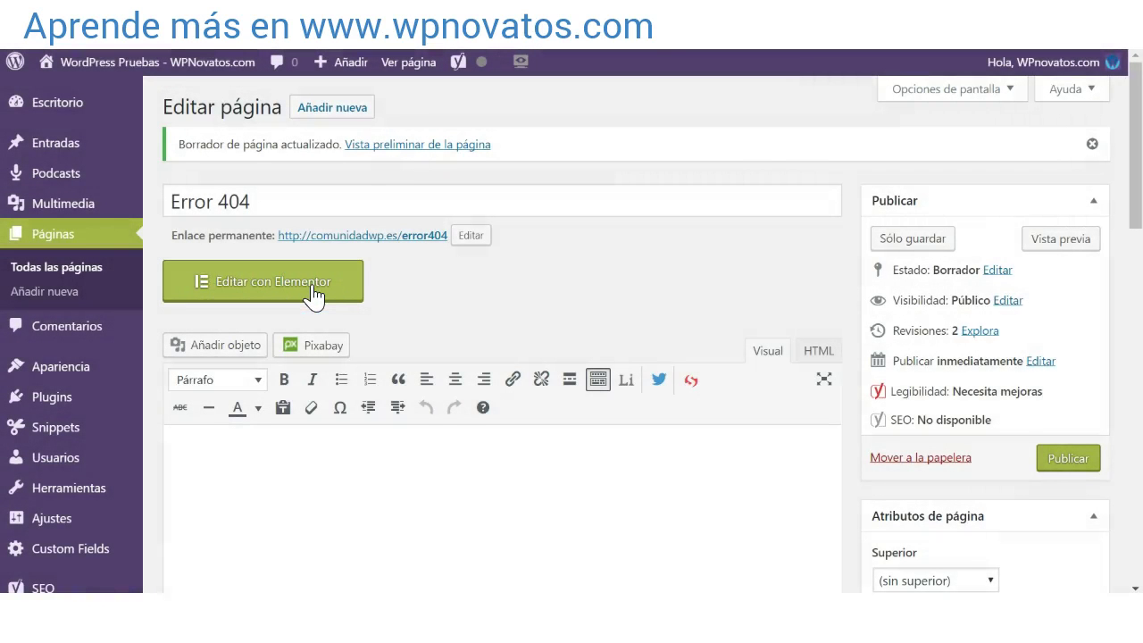
{"action": "left_click", "coordinate": [314, 284]}
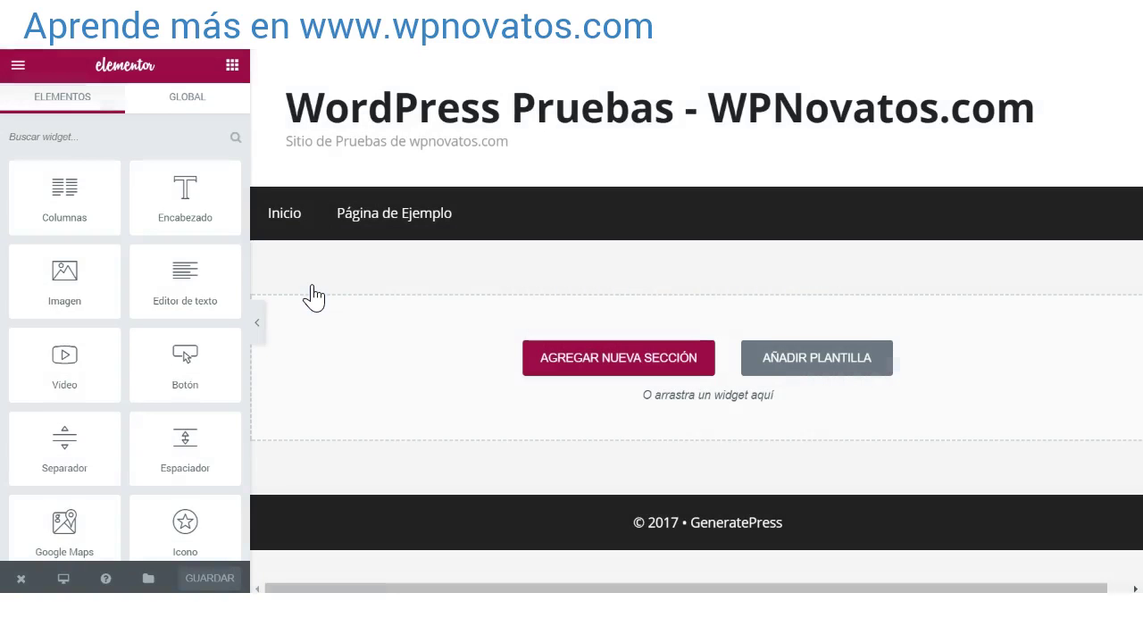
{"action": "left_click", "coordinate": [348, 217]}
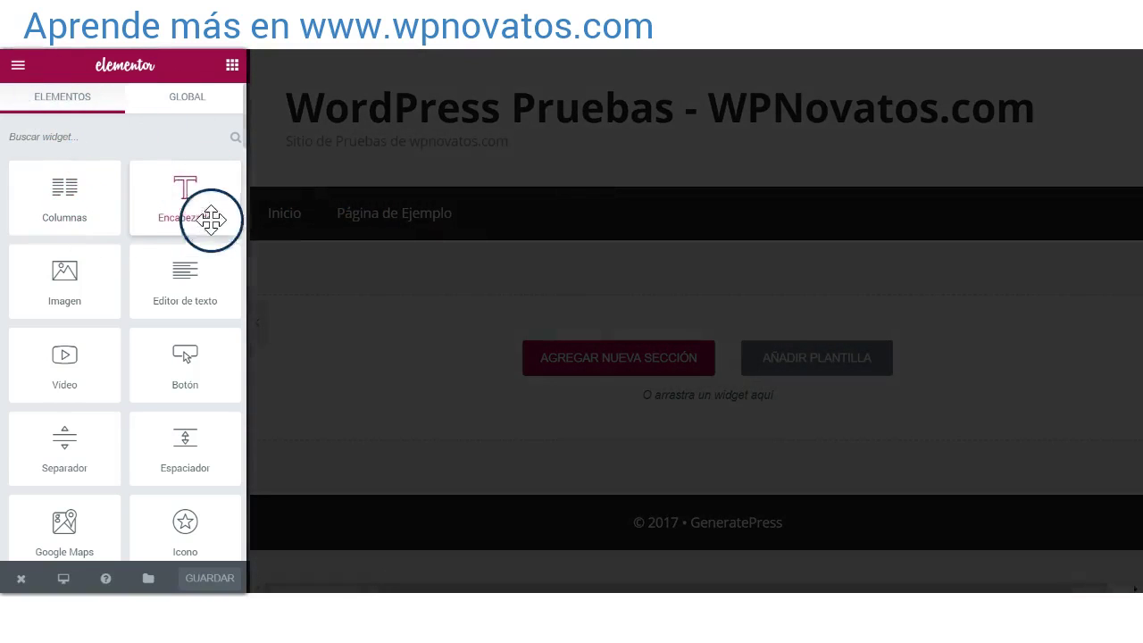
{"action": "scroll", "coordinate": [134, 186], "scroll_direction": "down", "scroll_amount": 10}
{"action": "scroll", "coordinate": [136, 186], "scroll_direction": "down", "scroll_amount": 15}
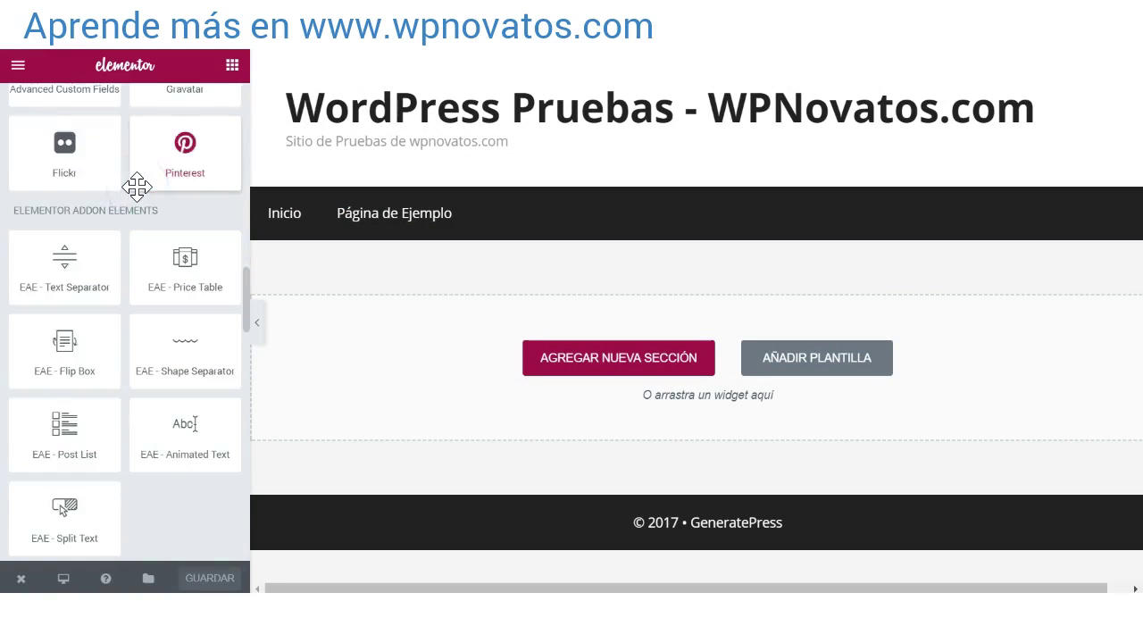
{"action": "scroll", "coordinate": [136, 185], "scroll_direction": "up", "scroll_amount": 20}
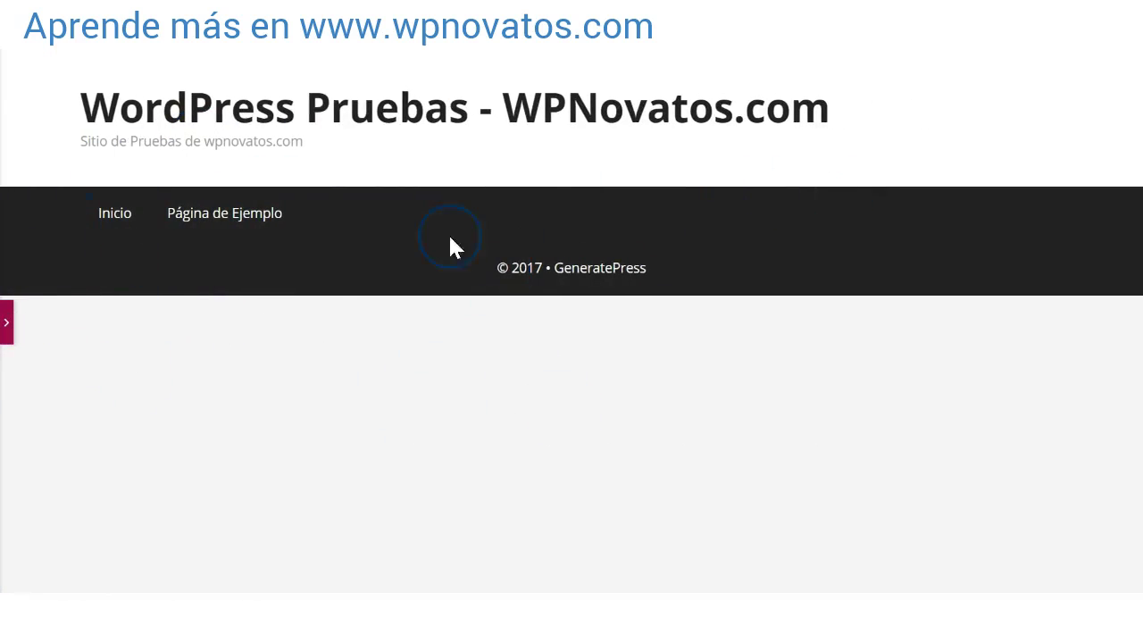
{"action": "left_click", "coordinate": [9, 332]}
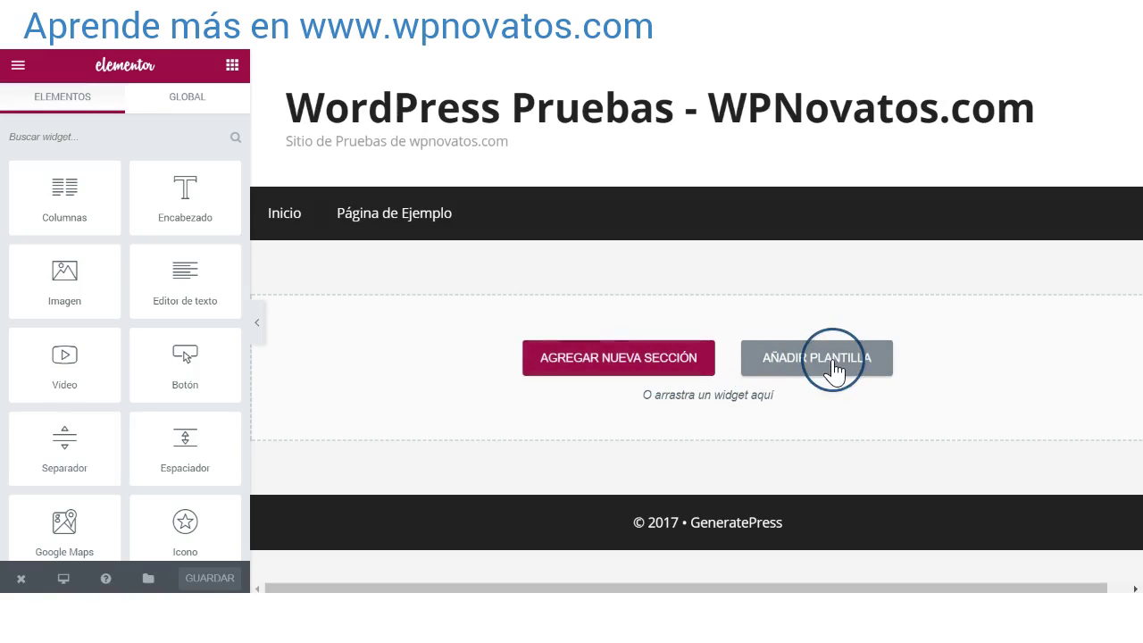
- Add a new section with three equal columns and place an Icono widget in its first column
{"action": "left_click", "coordinate": [625, 361]}
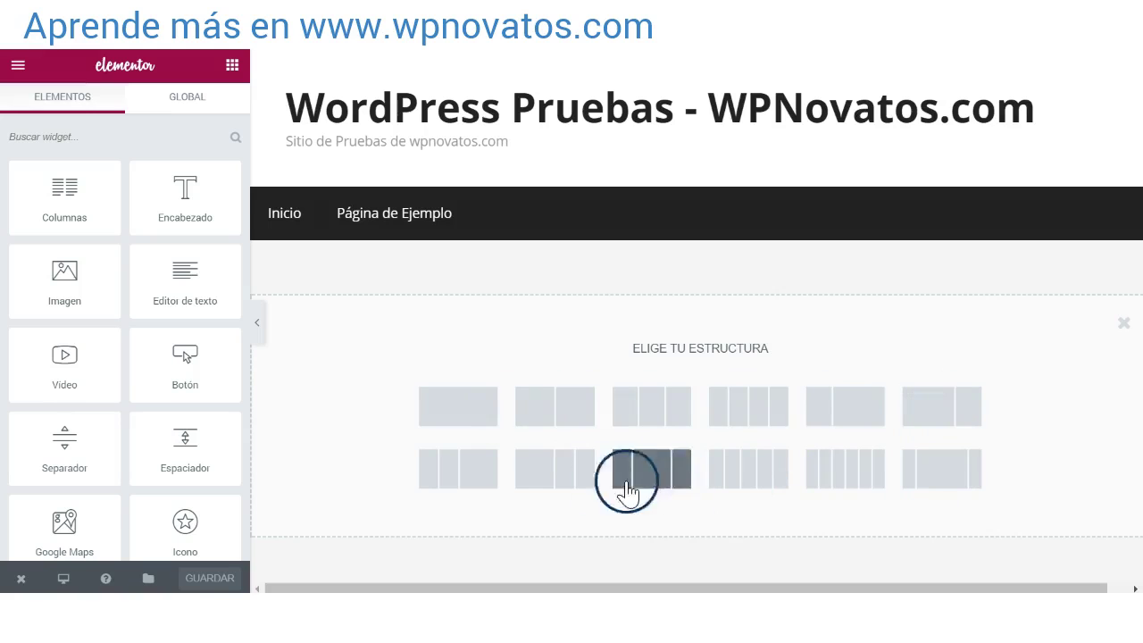
{"action": "left_click", "coordinate": [640, 425]}
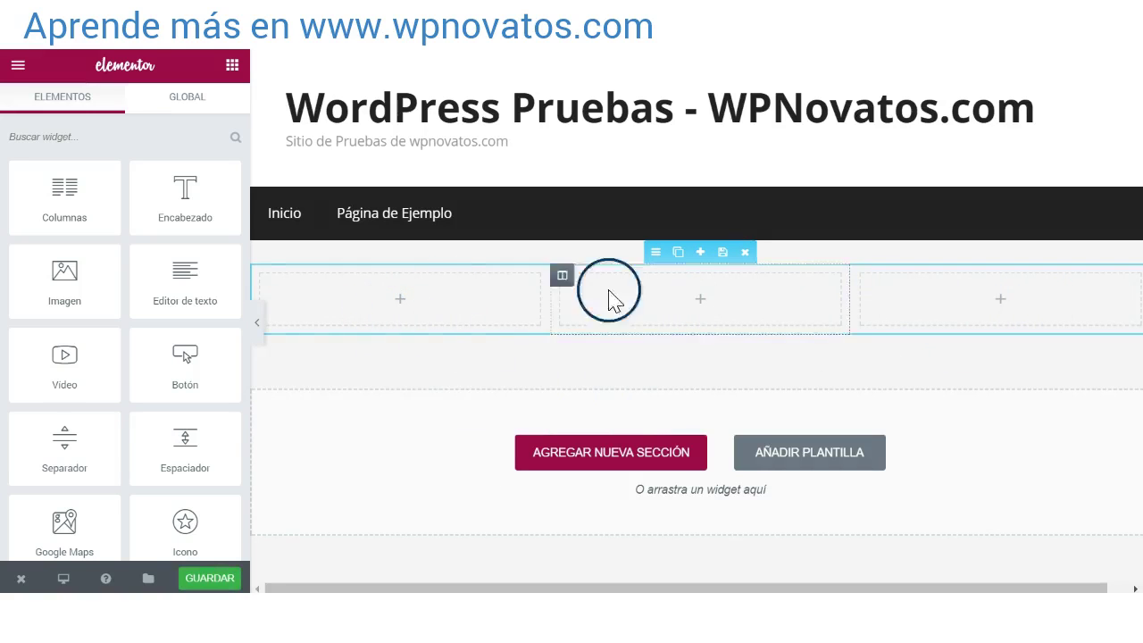
{"action": "left_click_drag", "start_coordinate": [185, 528], "coordinate": [372, 308]}
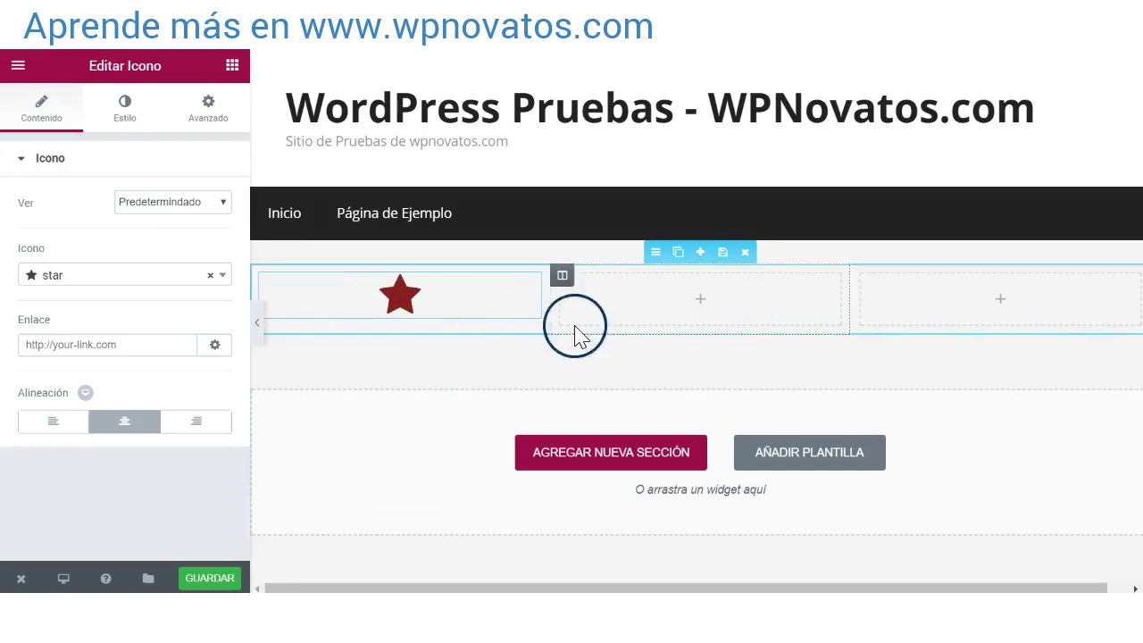
- Place an Editor de texto widget in the middle column and the WordPress Buscar widget in the third column
{"action": "left_click", "coordinate": [701, 299]}
{"action": "left_click_drag", "start_coordinate": [187, 280], "coordinate": [669, 298]}
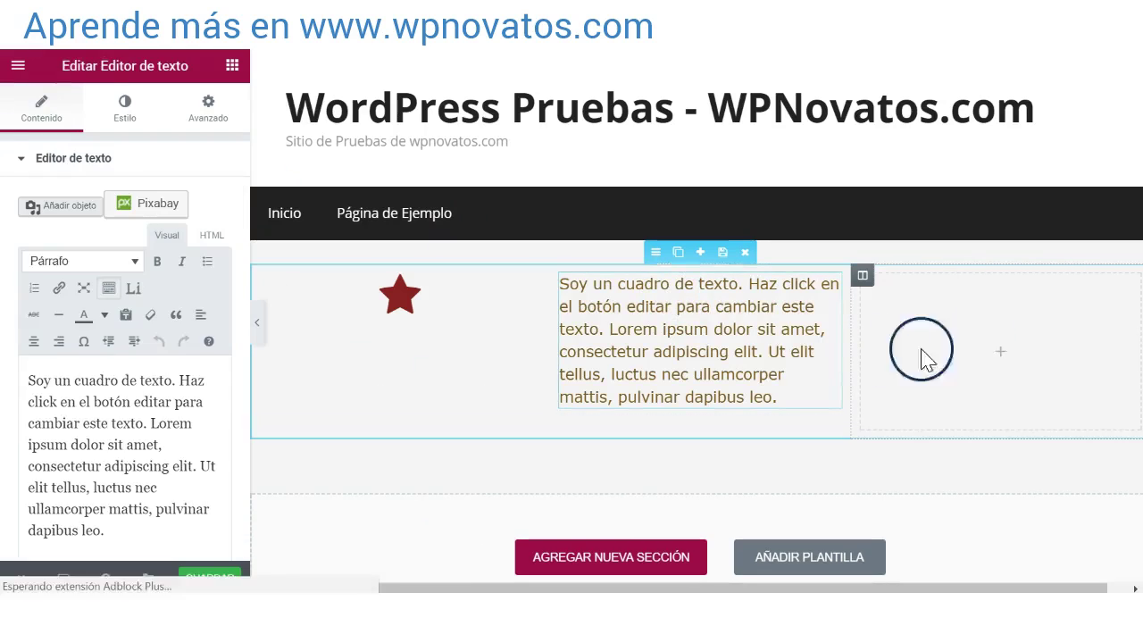
{"action": "left_click", "coordinate": [1007, 357]}
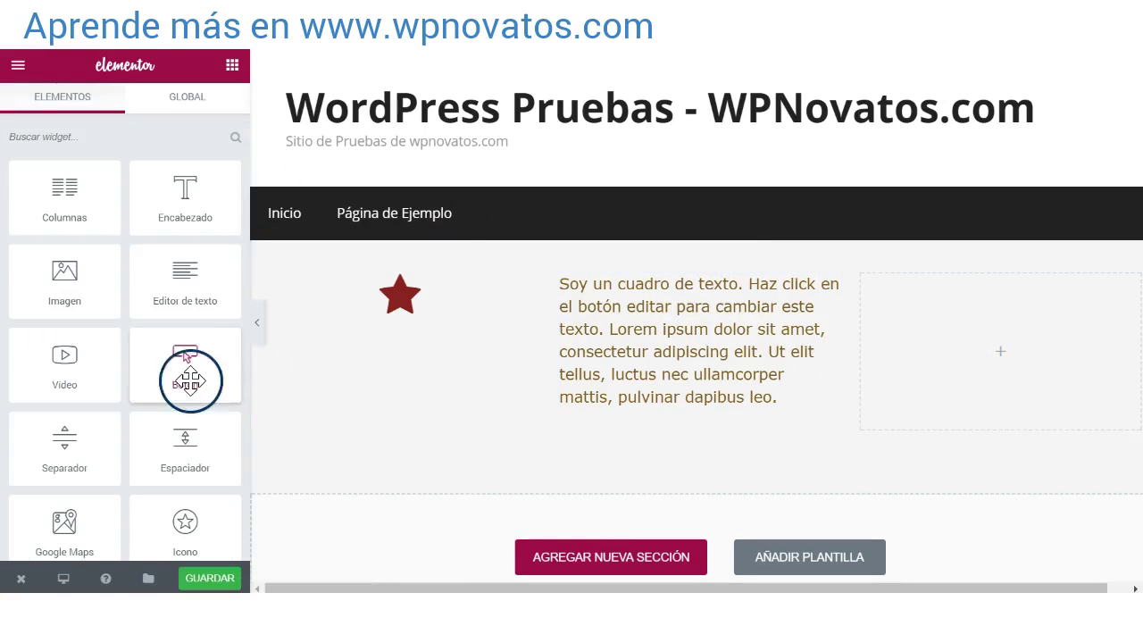
{"action": "scroll", "coordinate": [224, 373], "scroll_direction": "down", "scroll_amount": 15}
{"action": "scroll", "coordinate": [224, 369], "scroll_direction": "down", "scroll_amount": 10}
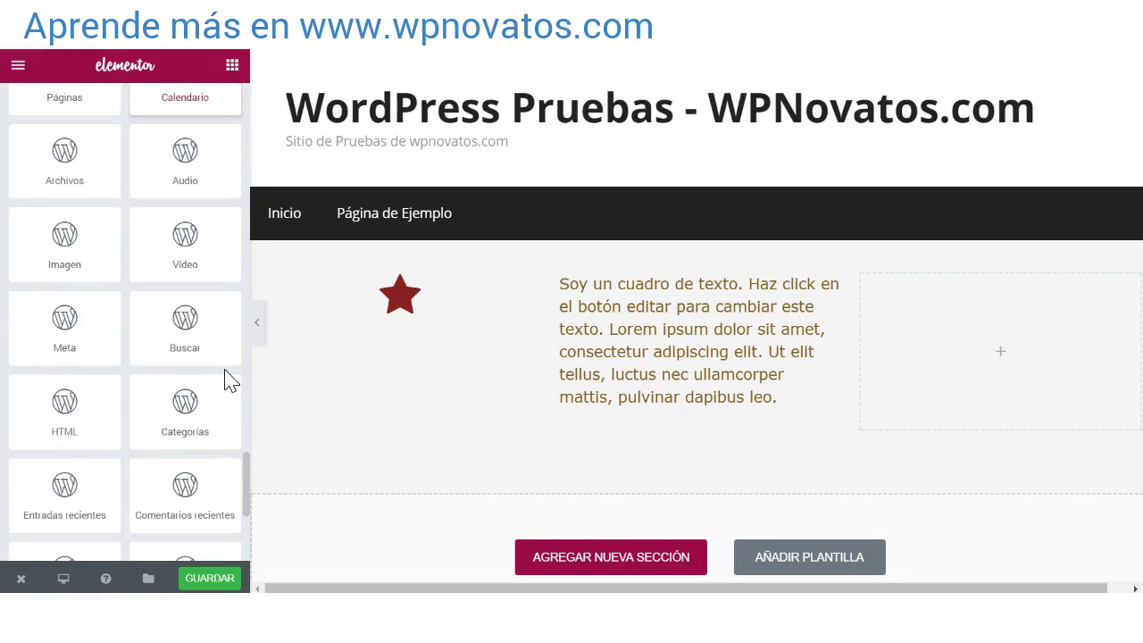
{"action": "left_click_drag", "start_coordinate": [194, 314], "coordinate": [1036, 333]}
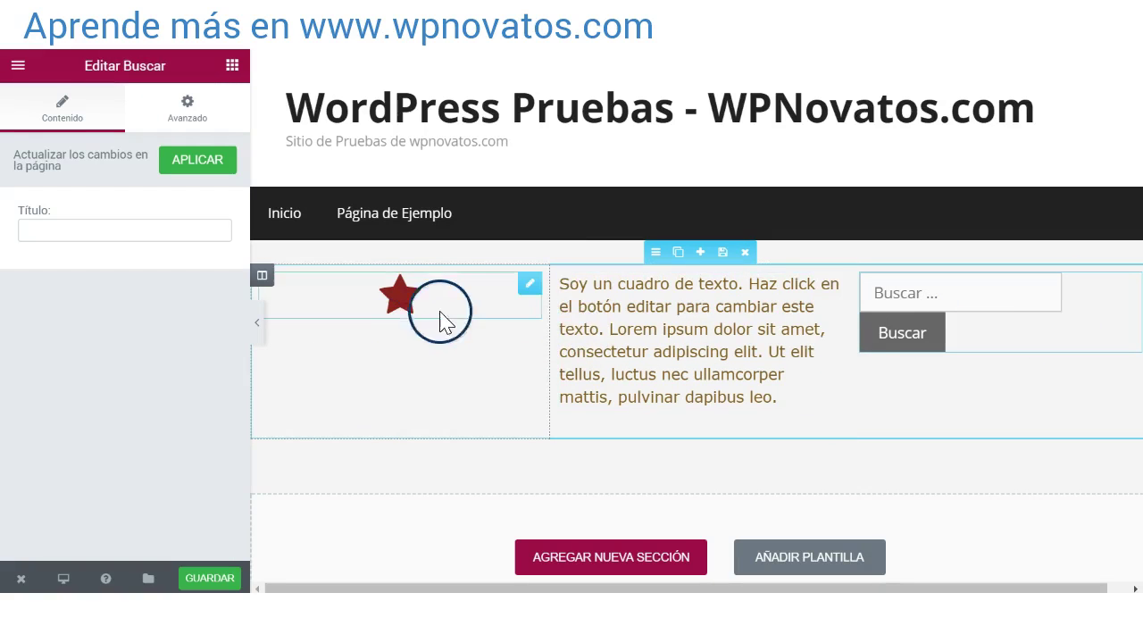
- Change the first column's icon to warning and set its size to 247
{"action": "left_click", "coordinate": [528, 283]}
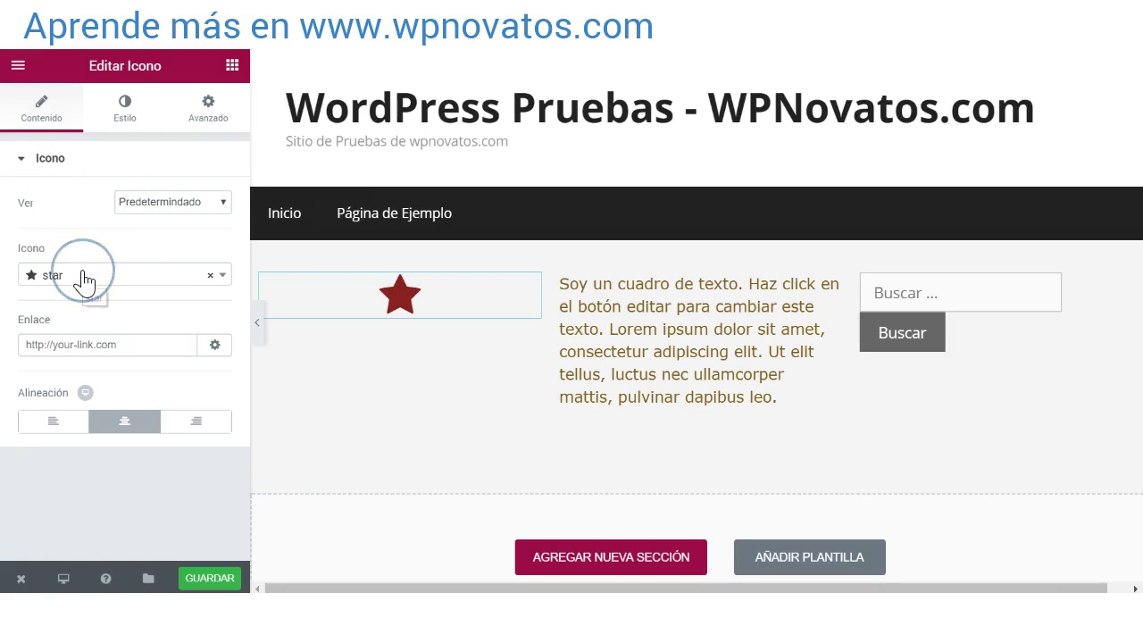
{"action": "left_click", "coordinate": [14, 170]}
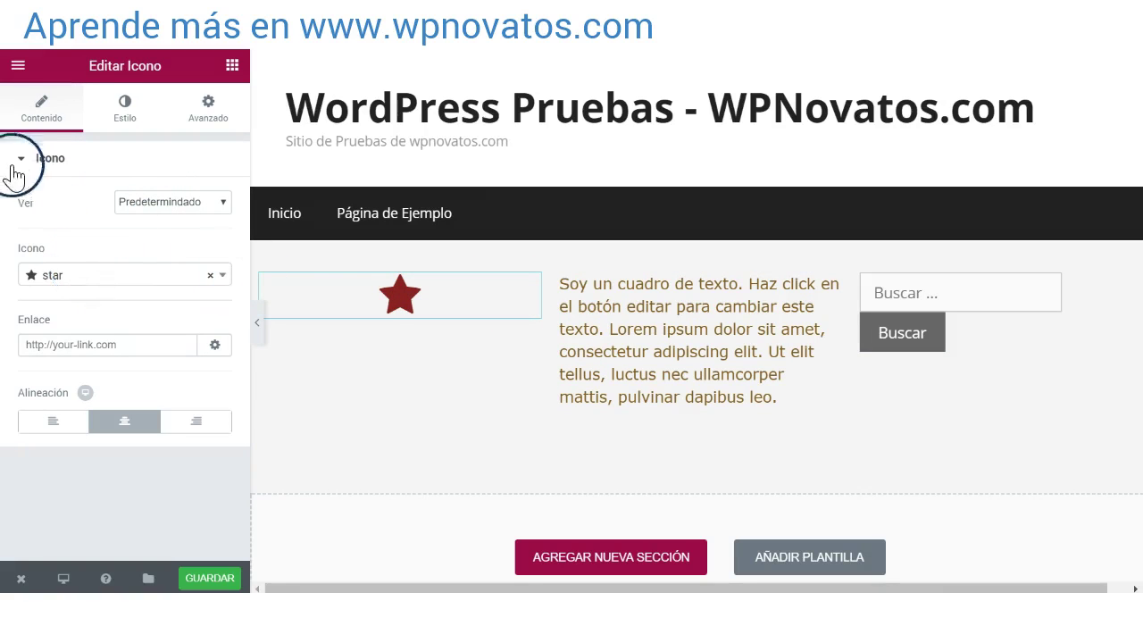
{"action": "left_click", "coordinate": [71, 282]}
{"action": "type", "text": "war"}
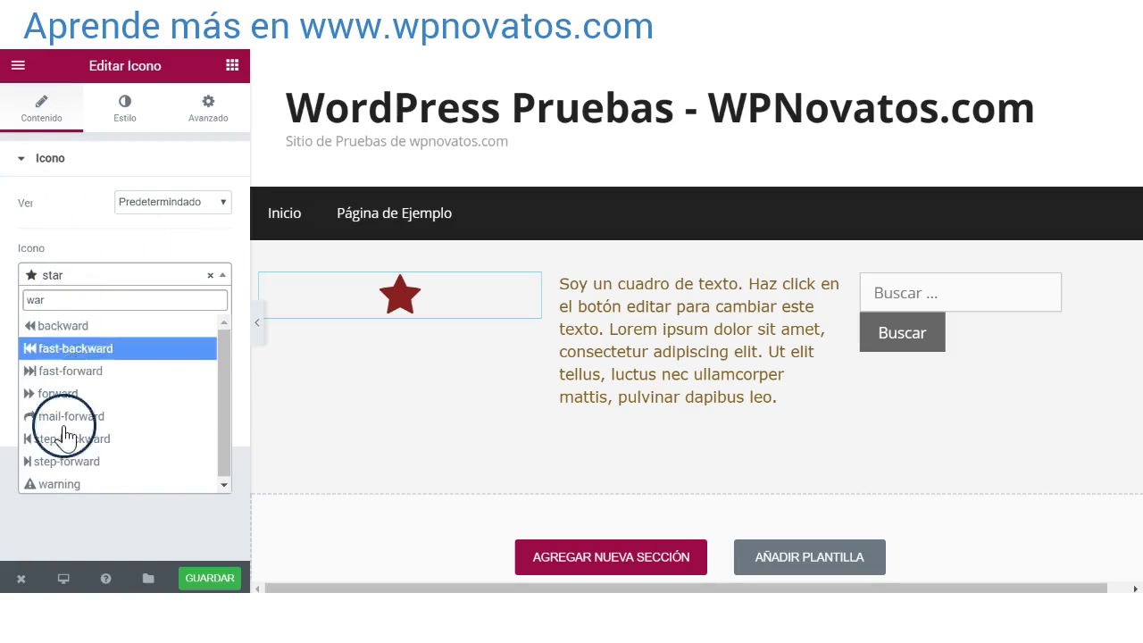
{"action": "left_click", "coordinate": [77, 484]}
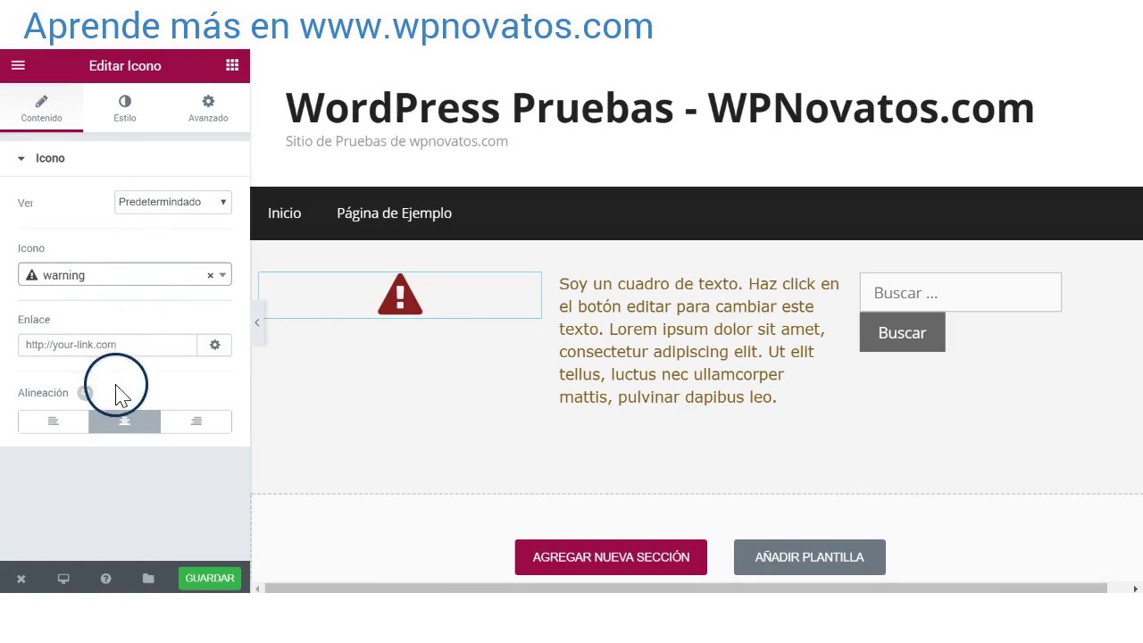
{"action": "left_click", "coordinate": [125, 107]}
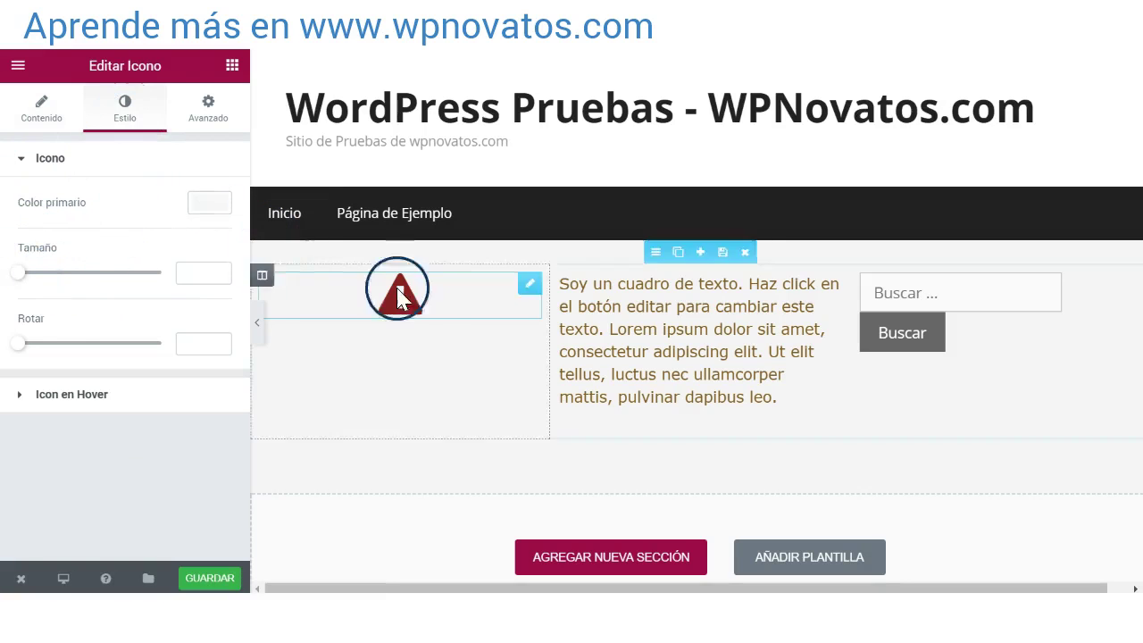
{"action": "left_click_drag", "start_coordinate": [34, 280], "coordinate": [139, 287]}
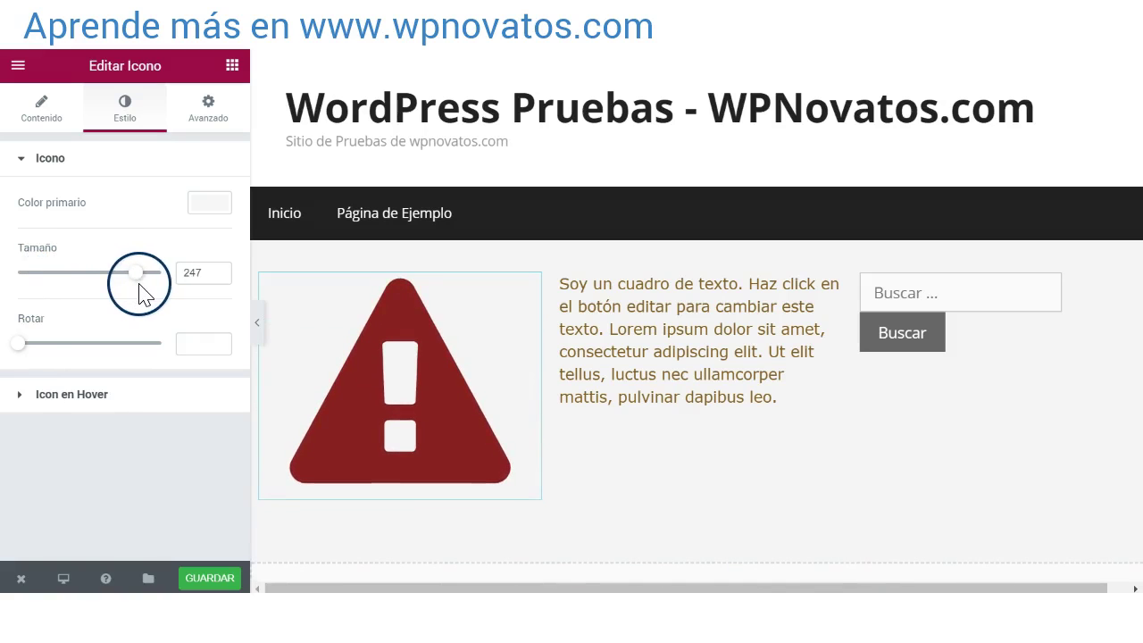
- Set the warning icon's hover primary color to #4054b2 and its hover animation to Push
{"action": "left_click", "coordinate": [78, 396]}
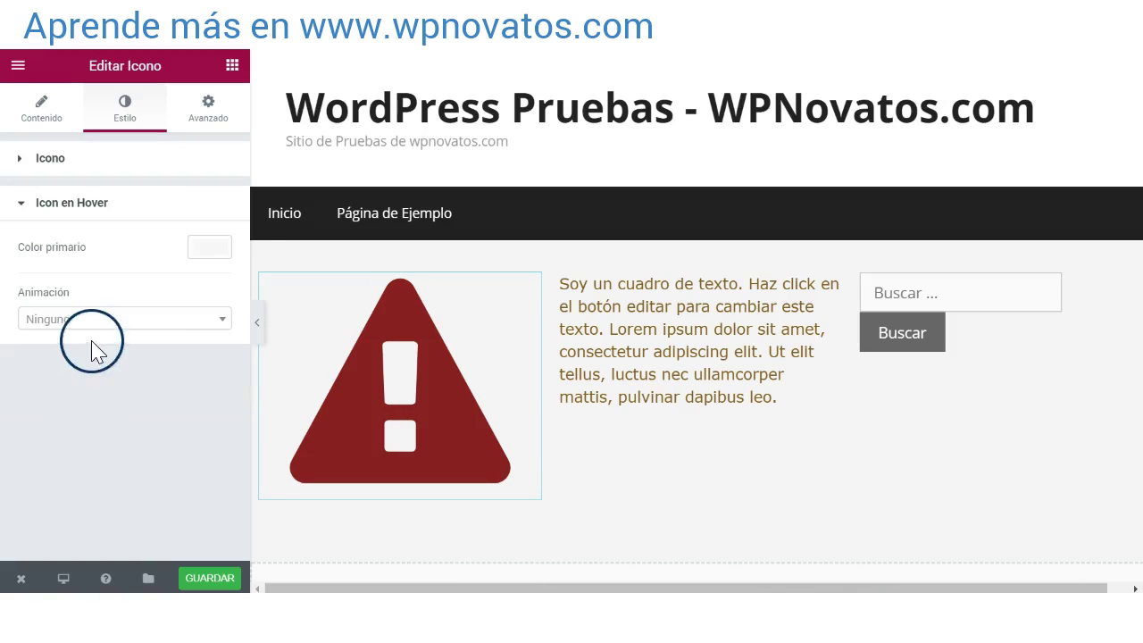
{"action": "left_click", "coordinate": [211, 247]}
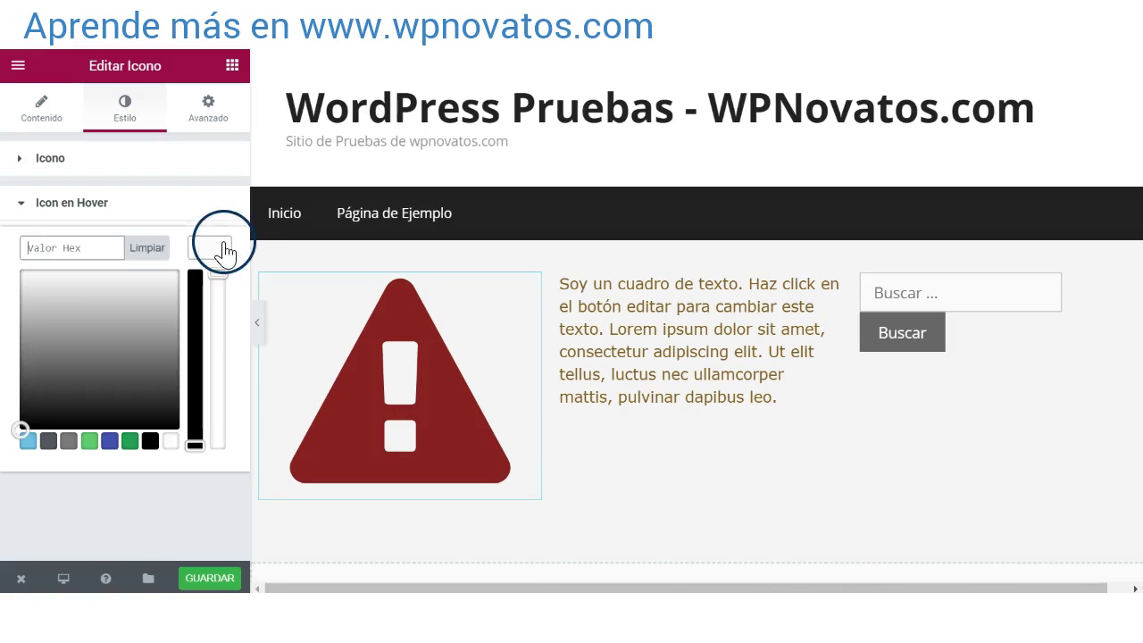
{"action": "left_click", "coordinate": [109, 441]}
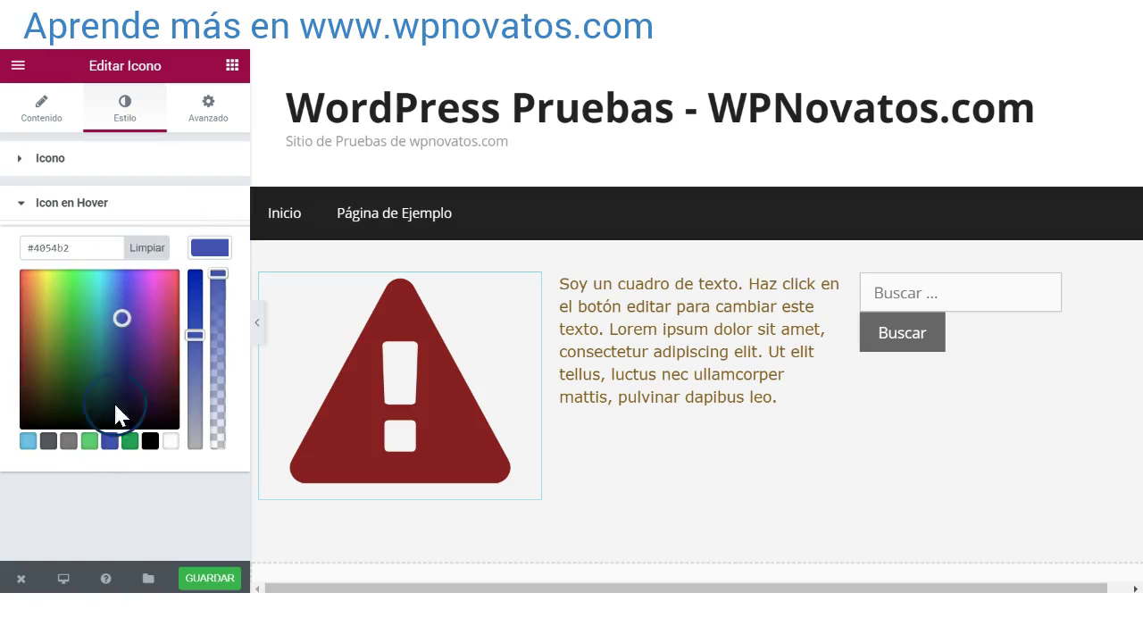
{"action": "left_click", "coordinate": [20, 209]}
{"action": "left_click", "coordinate": [18, 207]}
{"action": "left_click", "coordinate": [89, 318]}
{"action": "scroll", "coordinate": [83, 450], "scroll_direction": "down", "scroll_amount": 1}
{"action": "left_click", "coordinate": [82, 480]}
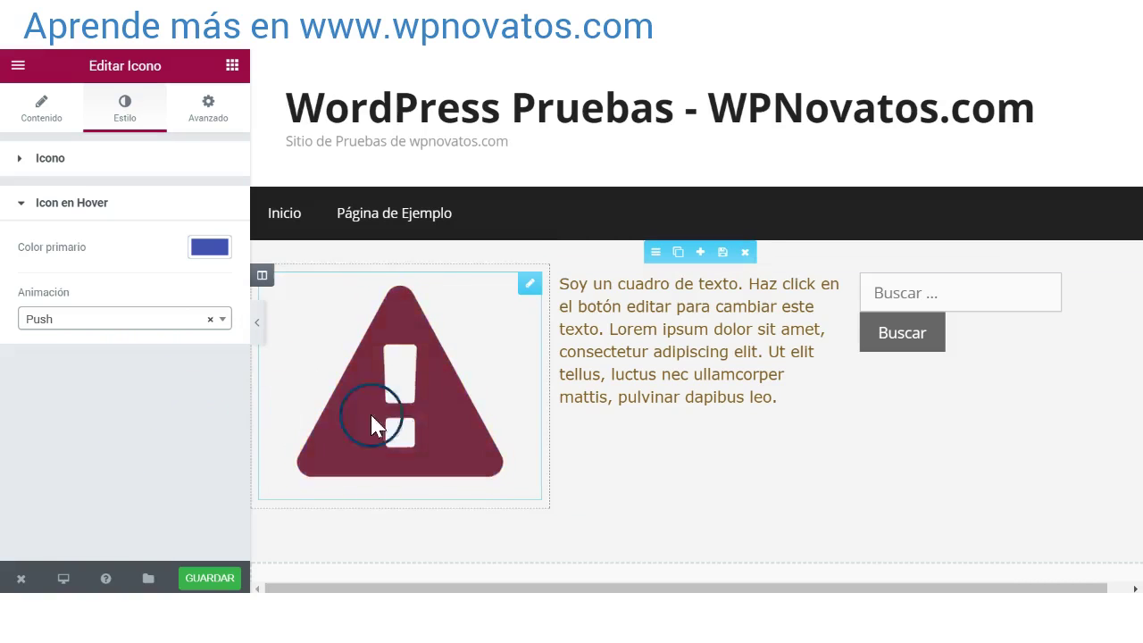
- Replace the middle column's text with an "Error 404. Página no encontrada." message recommending the search box, formatting those first two lines as Título 2
{"action": "left_click", "coordinate": [612, 392]}
{"action": "left_click_drag", "start_coordinate": [105, 531], "coordinate": [32, 365]}
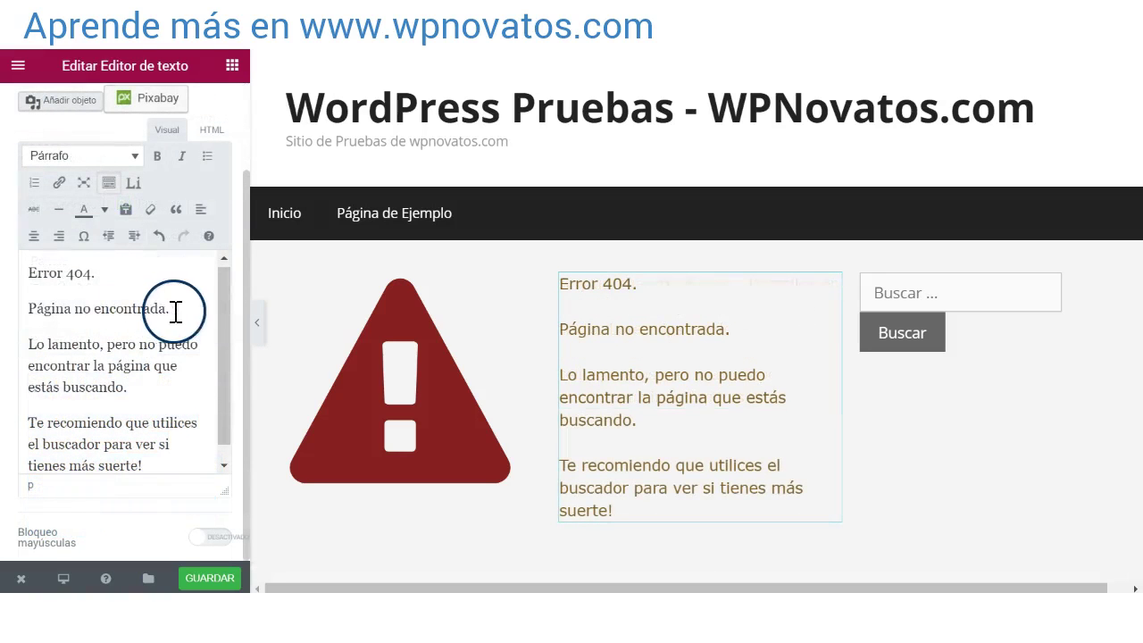
{"action": "left_click_drag", "start_coordinate": [175, 311], "coordinate": [18, 273]}
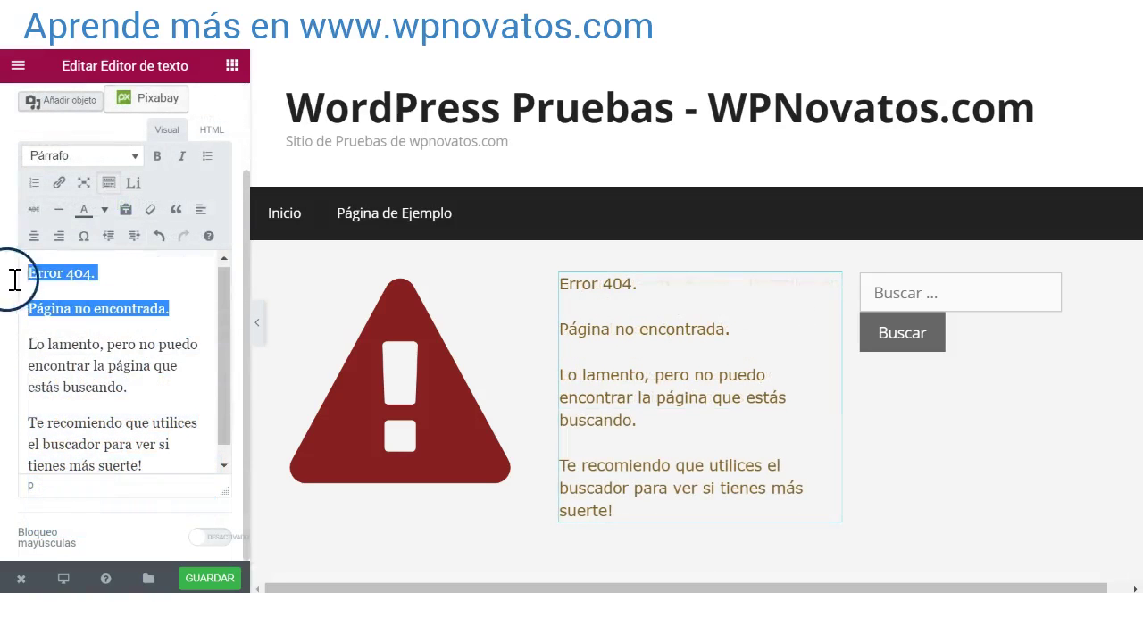
{"action": "left_click", "coordinate": [41, 155]}
{"action": "left_click", "coordinate": [87, 279]}
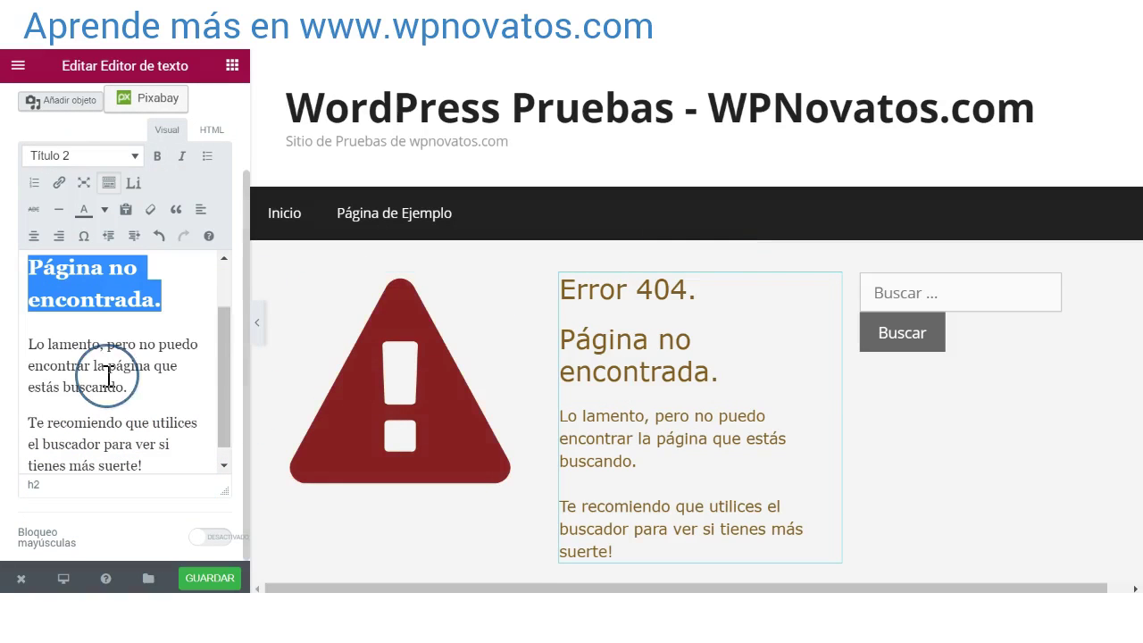
- Set the Buscar widget's padding to 100 px above and 0 on the other sides, and preview the page
{"action": "left_click", "coordinate": [258, 326]}
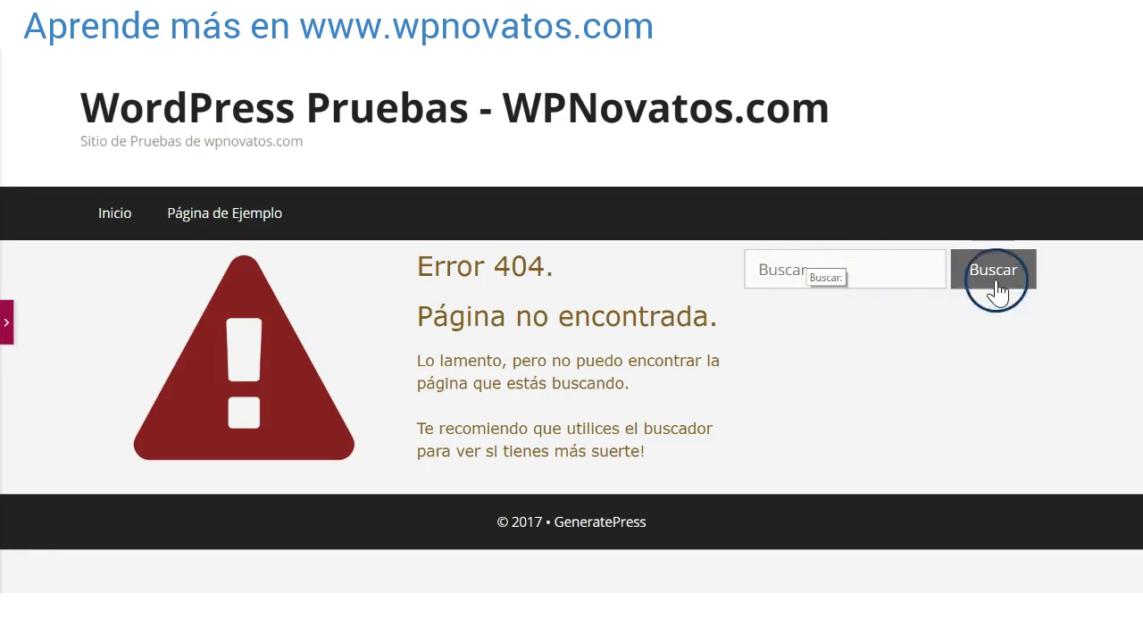
{"action": "left_click", "coordinate": [8, 335]}
{"action": "left_click", "coordinate": [189, 107]}
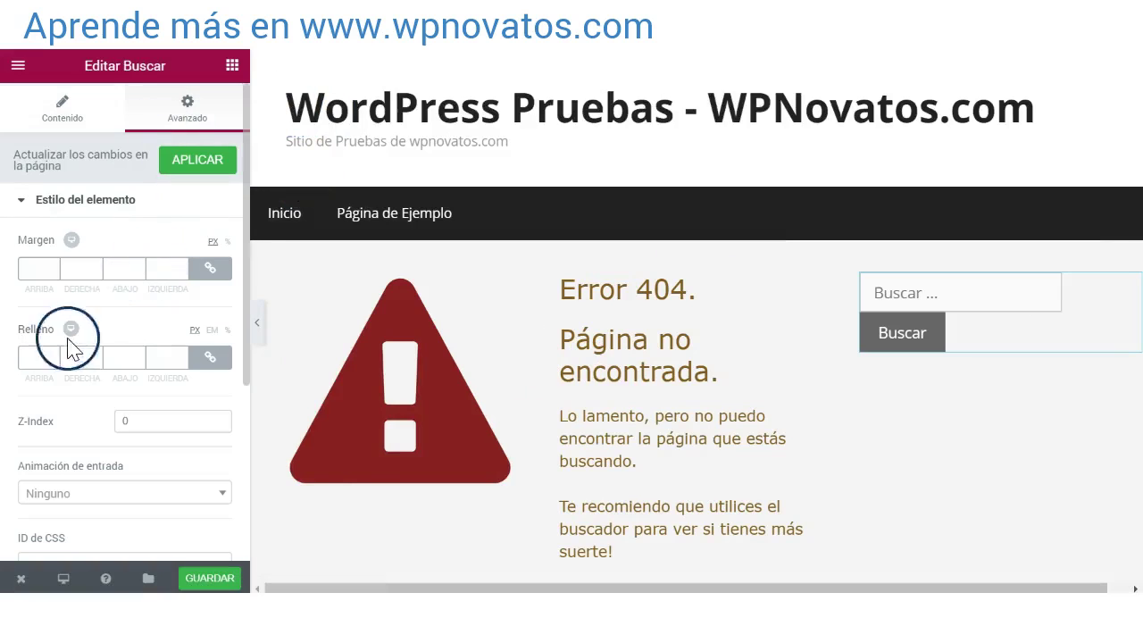
{"action": "left_click", "coordinate": [256, 321]}
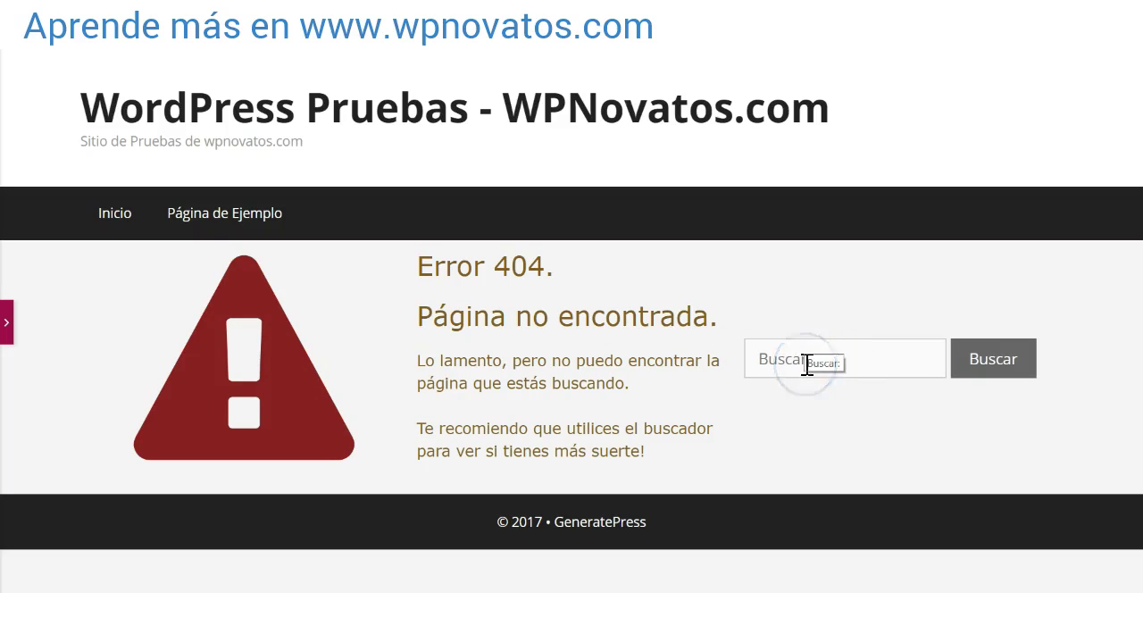
{"action": "left_click", "coordinate": [7, 328]}
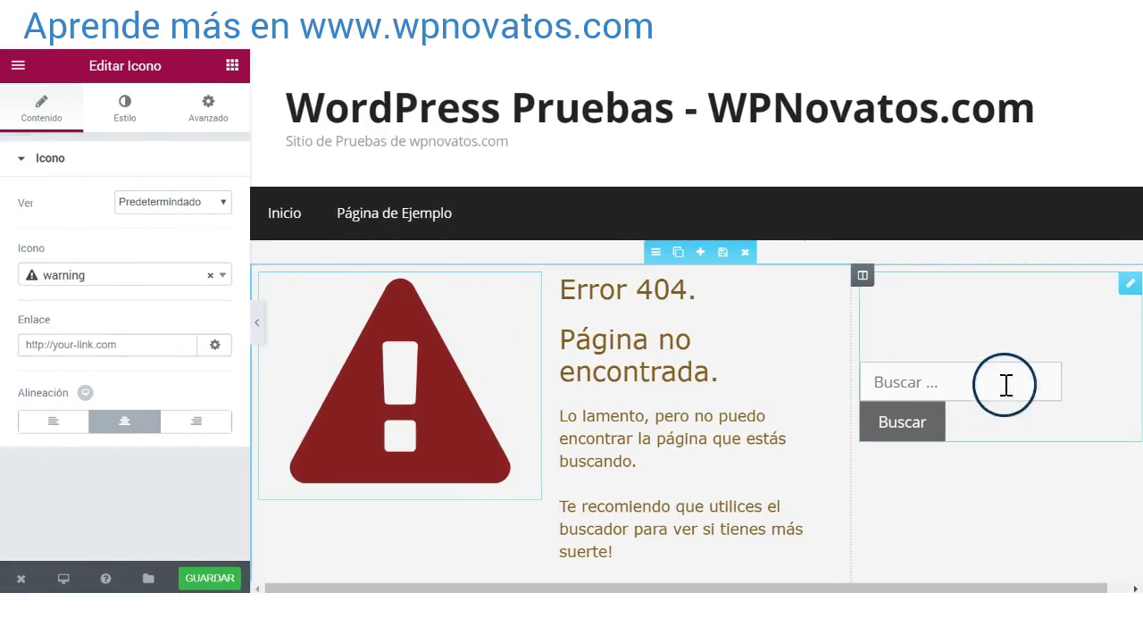
- Set the Buscar widget's left padding (Relleno Izquierda) to 15 px and preview the page
{"action": "left_click", "coordinate": [1003, 386]}
{"action": "left_click", "coordinate": [185, 104]}
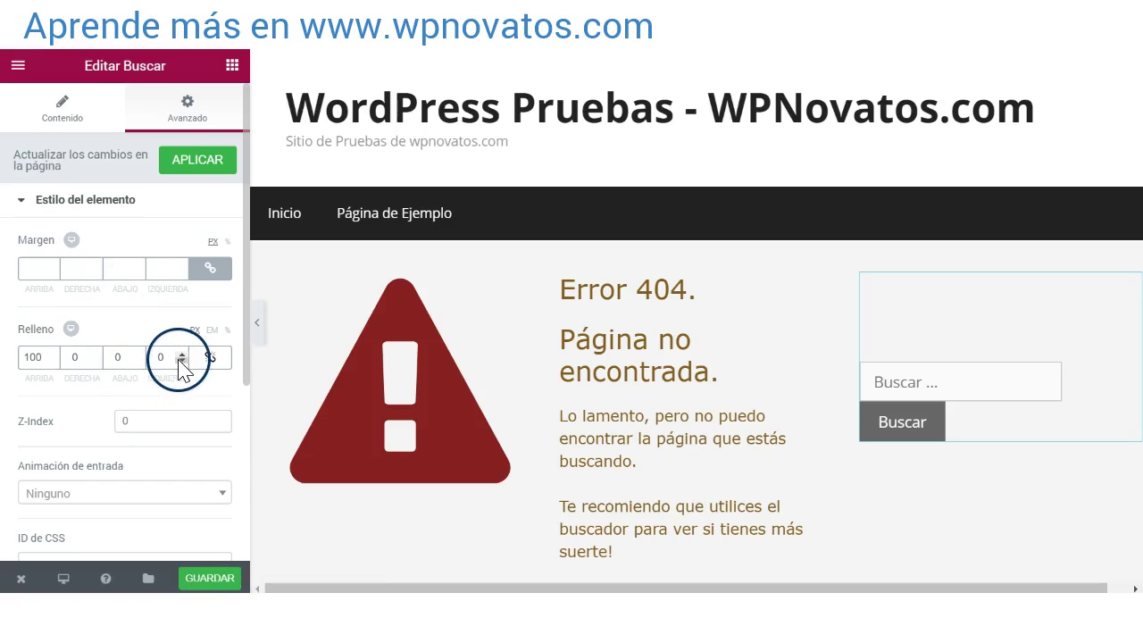
{"action": "left_click_drag", "start_coordinate": [171, 357], "coordinate": [150, 357]}
{"action": "type", "text": "15"}
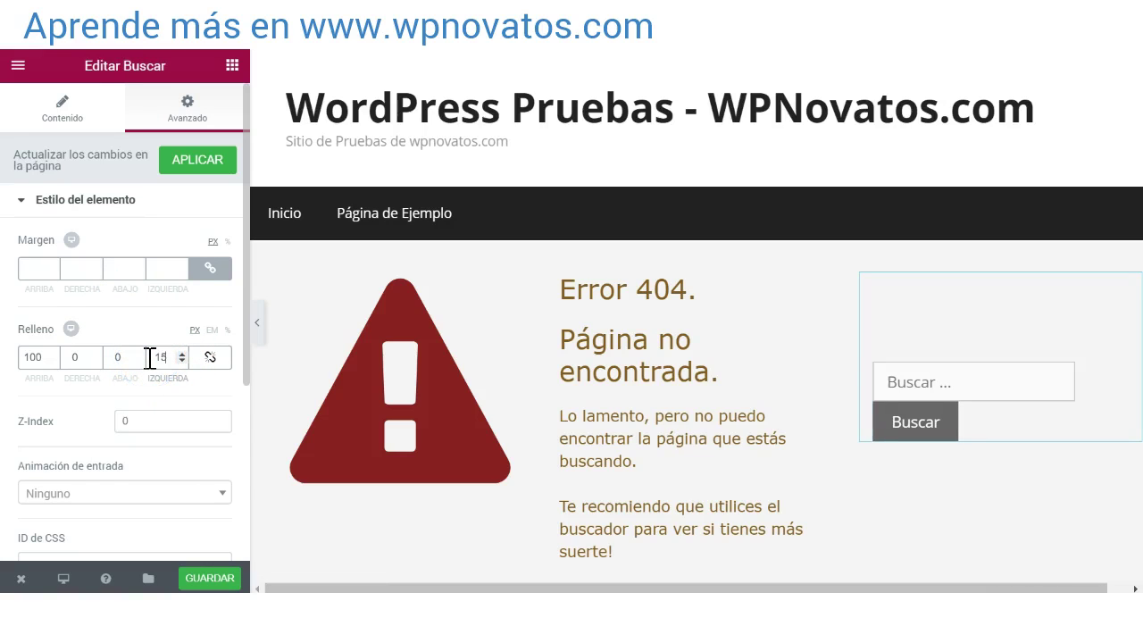
{"action": "left_click", "coordinate": [255, 322]}
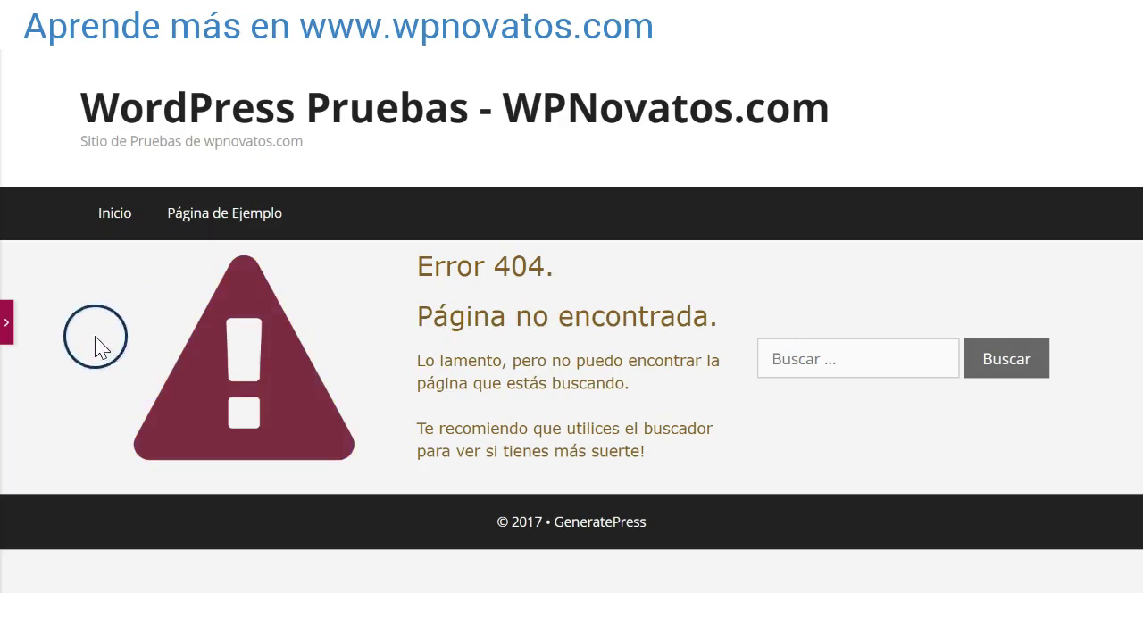
{"action": "left_click", "coordinate": [8, 331]}
- Add a new section with two equal columns below the error message section
{"action": "scroll", "coordinate": [462, 355], "scroll_direction": "down", "scroll_amount": 2}
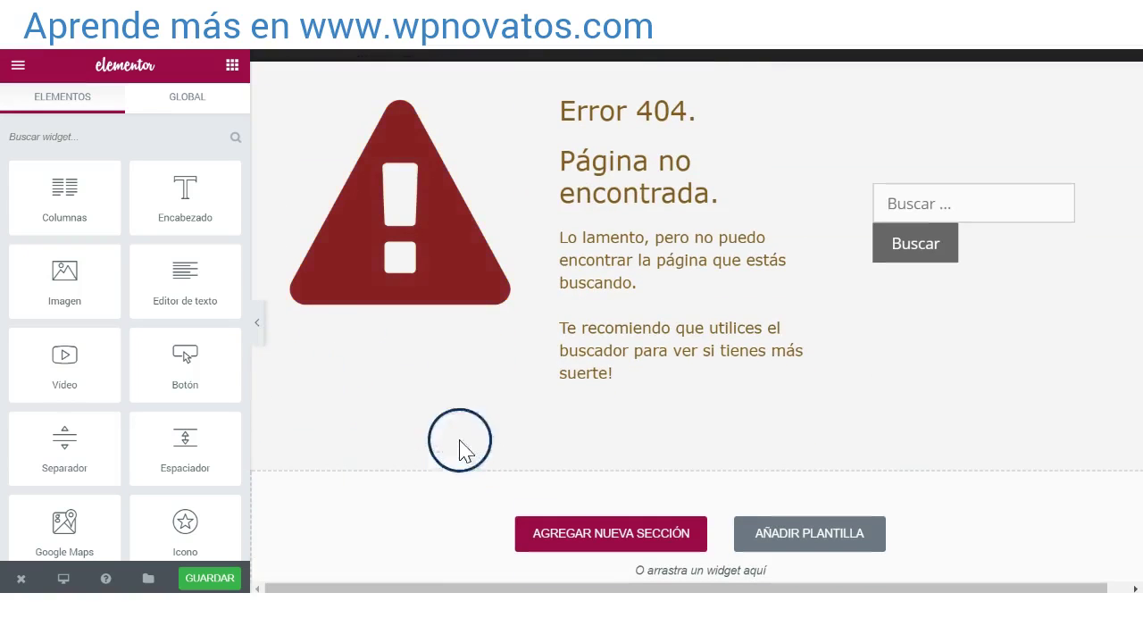
{"action": "left_click", "coordinate": [561, 538]}
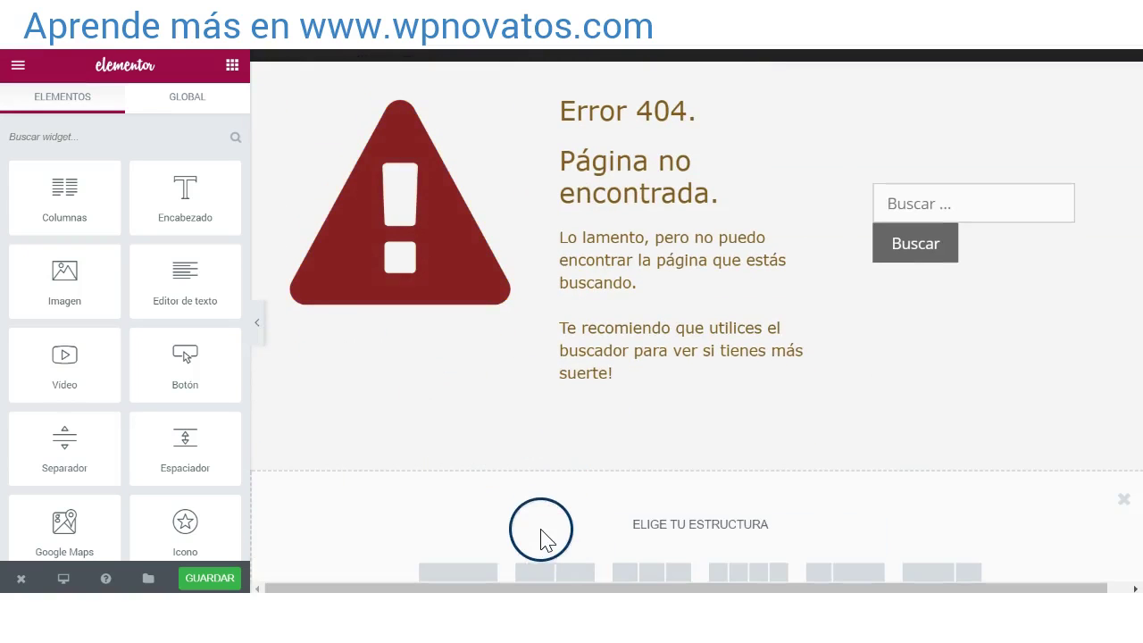
{"action": "scroll", "coordinate": [540, 535], "scroll_direction": "down", "scroll_amount": 2}
{"action": "left_click", "coordinate": [536, 467]}
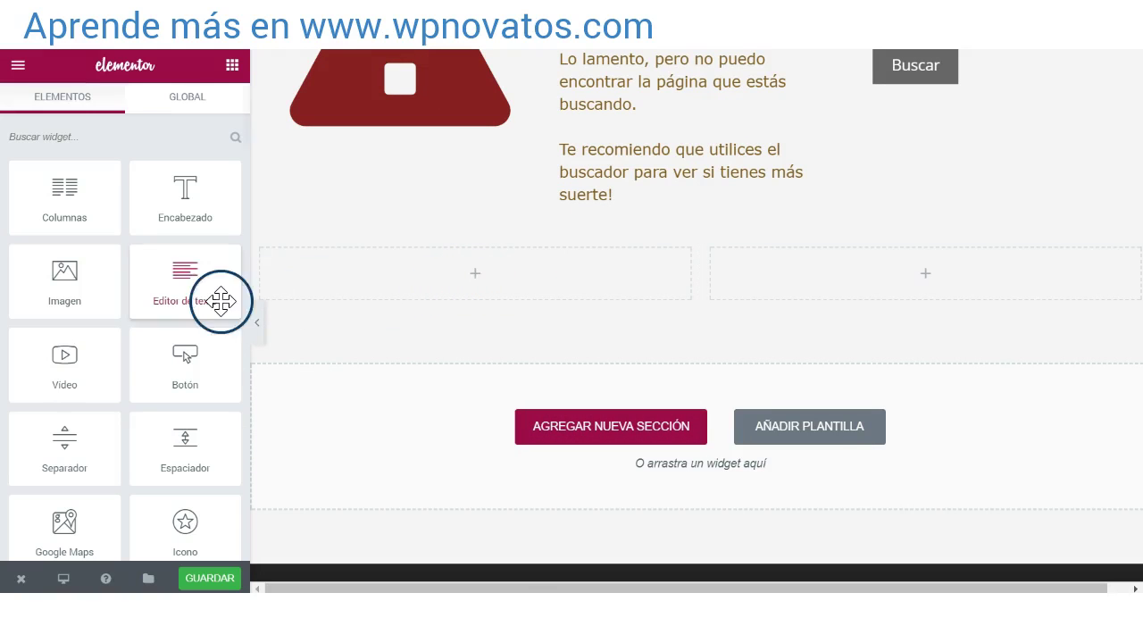
{"action": "scroll", "coordinate": [221, 301], "scroll_direction": "down", "scroll_amount": 15}
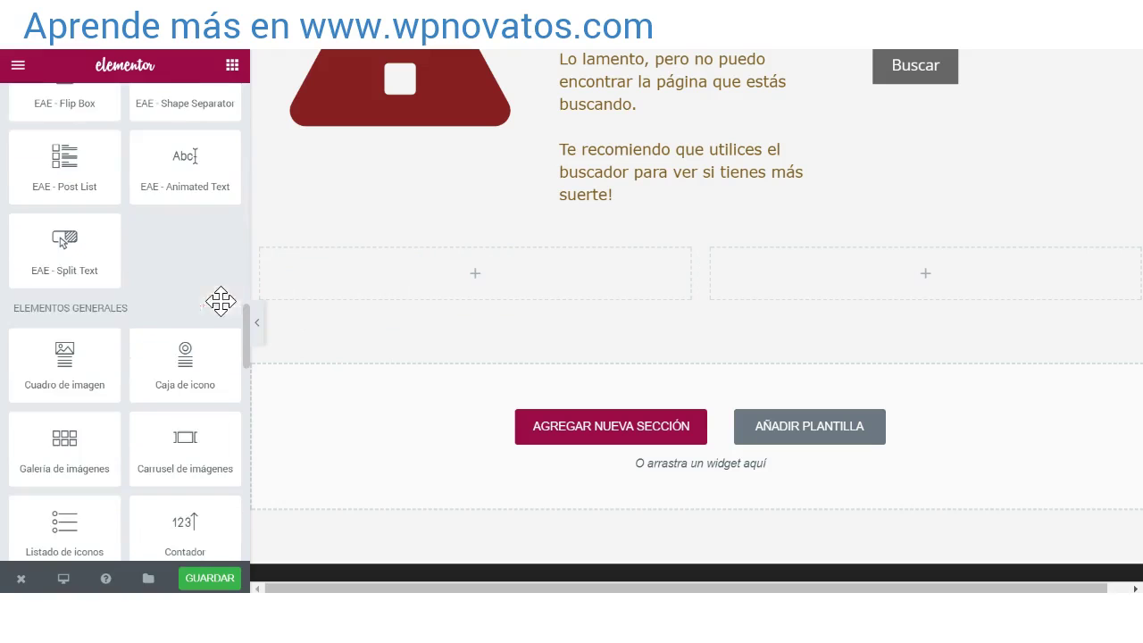
- Add the WordPress Audio widget to the left column of the new two-column section
{"action": "scroll", "coordinate": [223, 308], "scroll_direction": "down", "scroll_amount": 8}
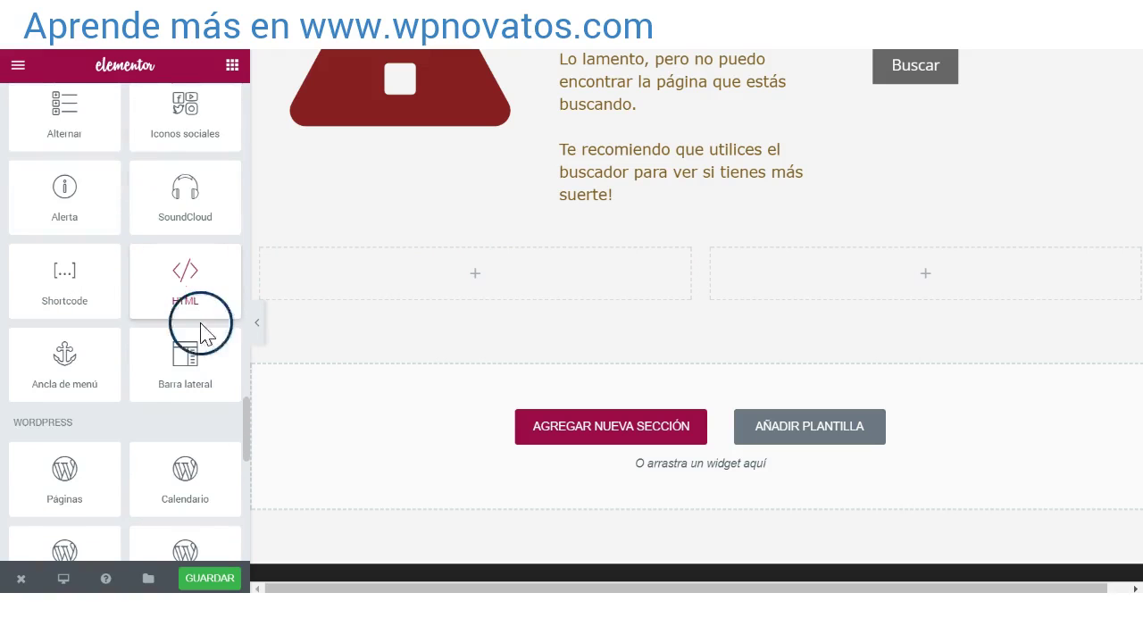
{"action": "scroll", "coordinate": [198, 339], "scroll_direction": "down", "scroll_amount": 8}
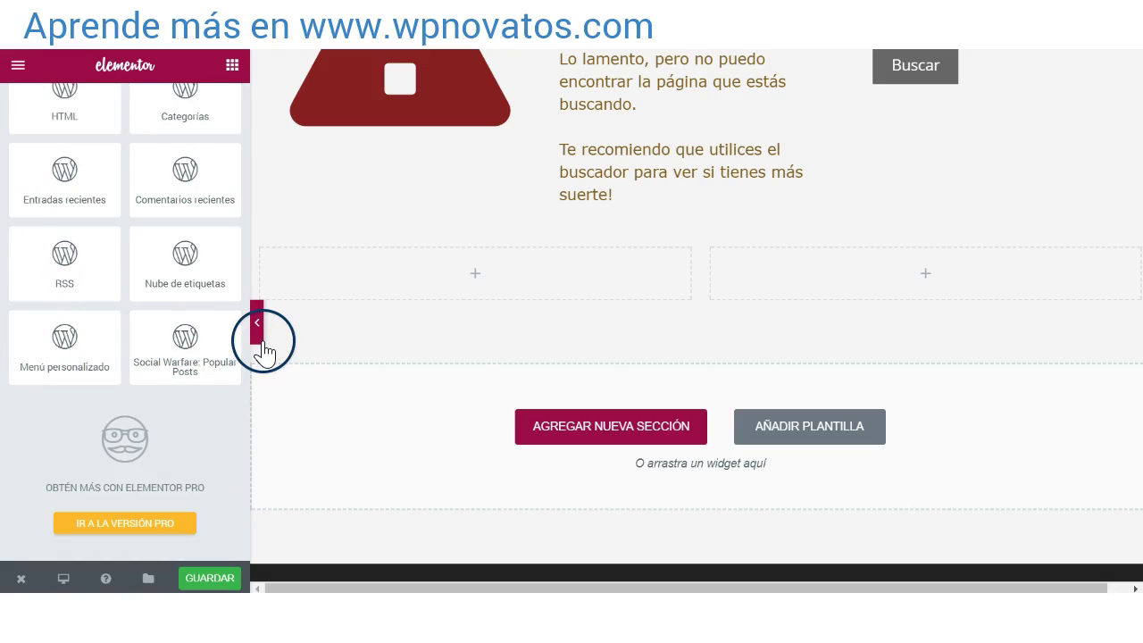
{"action": "scroll", "coordinate": [114, 319], "scroll_direction": "up", "scroll_amount": 2}
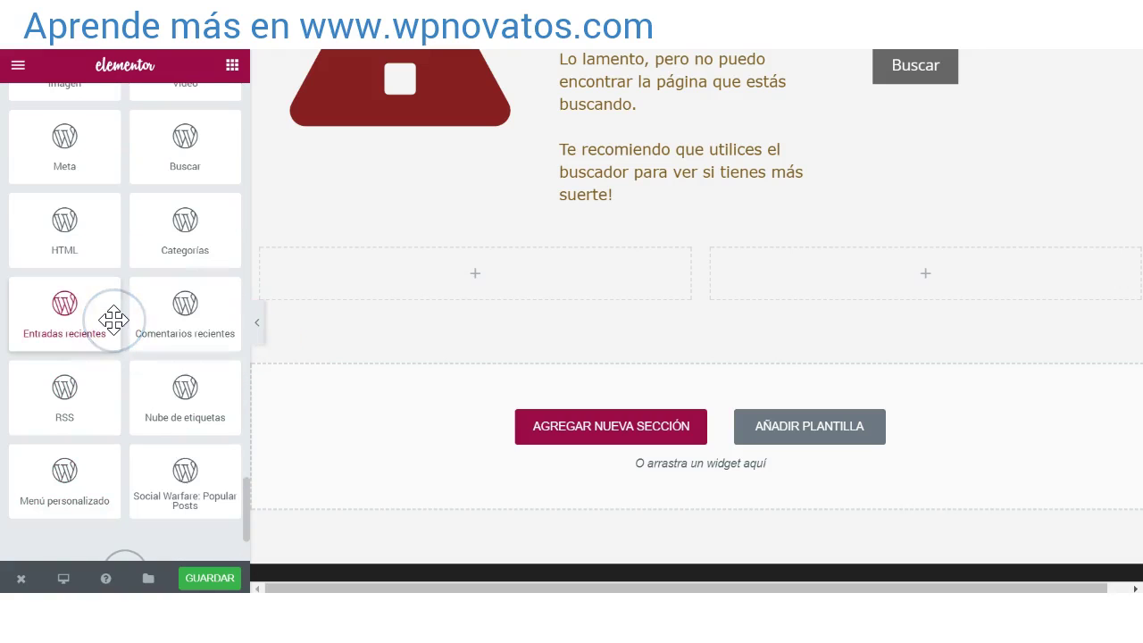
{"action": "scroll", "coordinate": [114, 318], "scroll_direction": "up", "scroll_amount": 2}
{"action": "left_click_drag", "start_coordinate": [158, 115], "coordinate": [441, 284]}
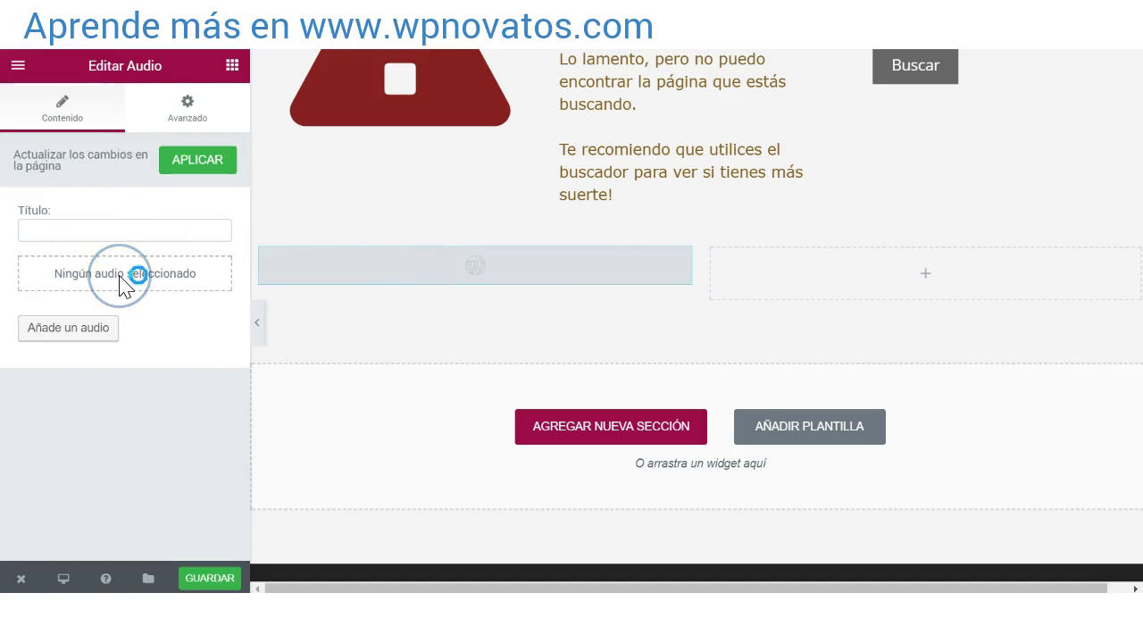
- Load episodio-24.mp3 from the media library into the Audio widget and title it "¿Has escuchado ya mi podcast?"
{"action": "left_click", "coordinate": [71, 327]}
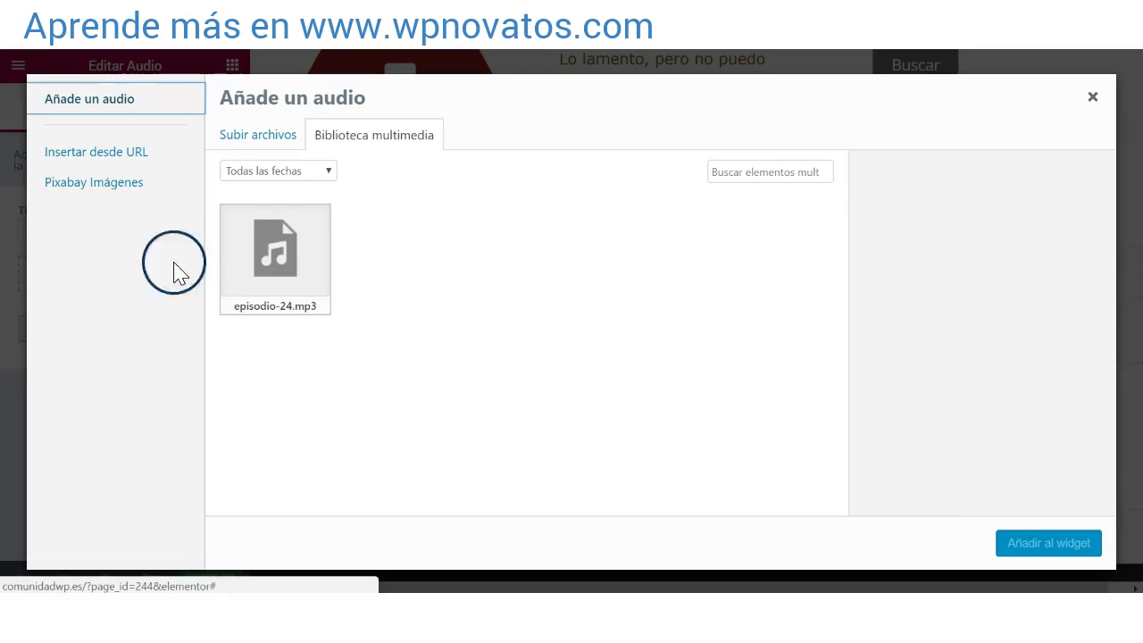
{"action": "left_click", "coordinate": [280, 229]}
{"action": "left_click", "coordinate": [1091, 549]}
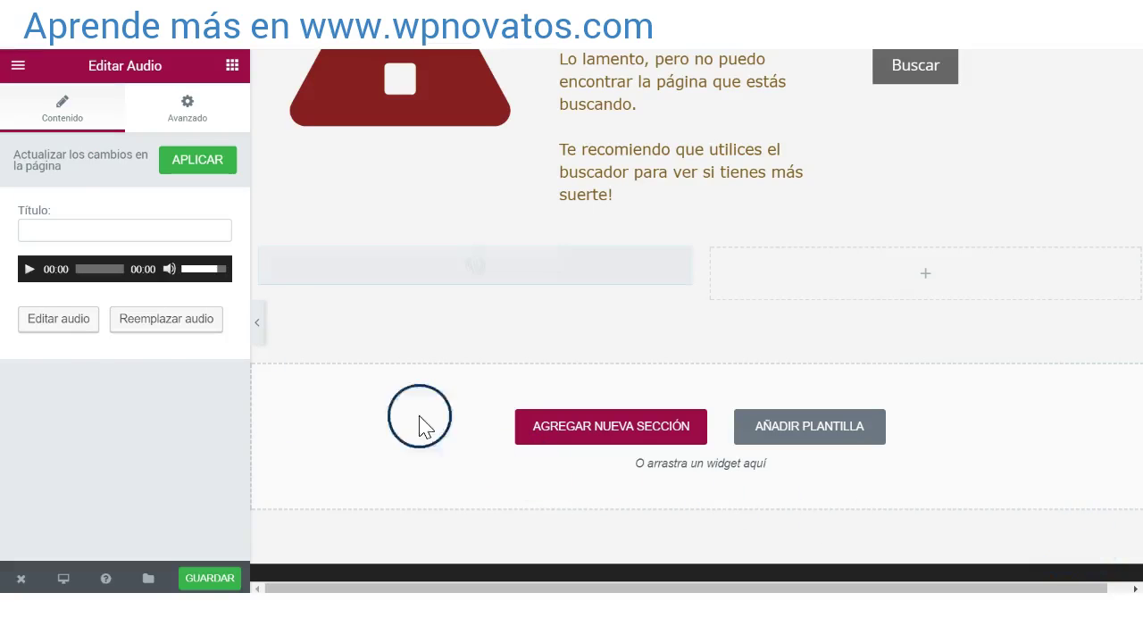
{"action": "left_click", "coordinate": [60, 228]}
{"action": "type", "text": "¿Has escuchado ya mi podcast?"}
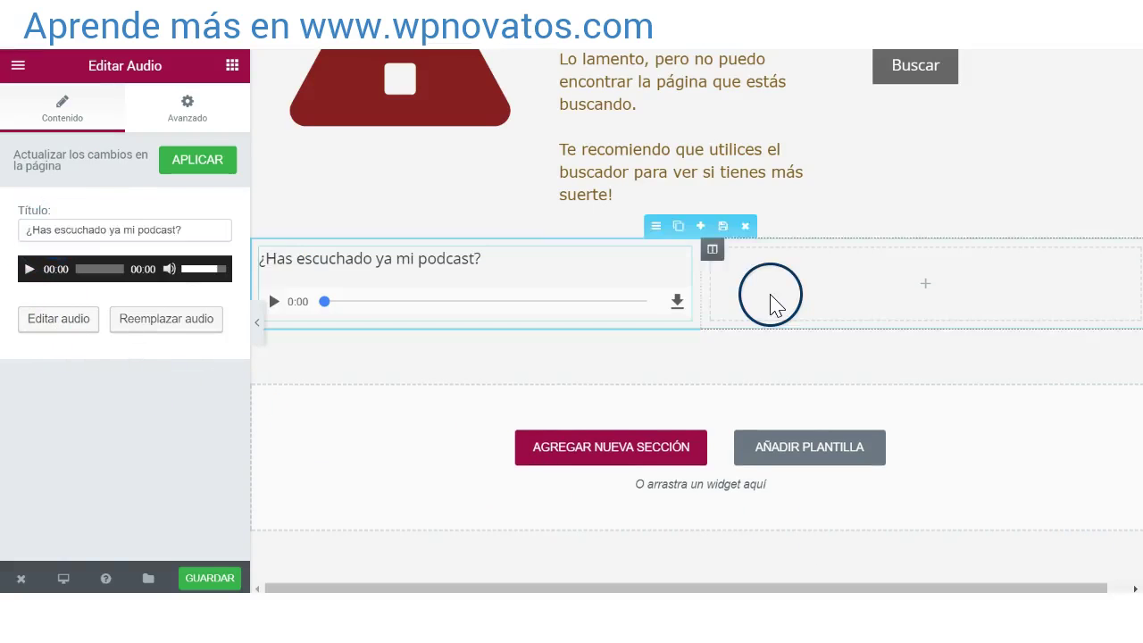
- Add the WordPress Entradas recientes widget to the empty column beside the podcast player
{"action": "left_click", "coordinate": [770, 298]}
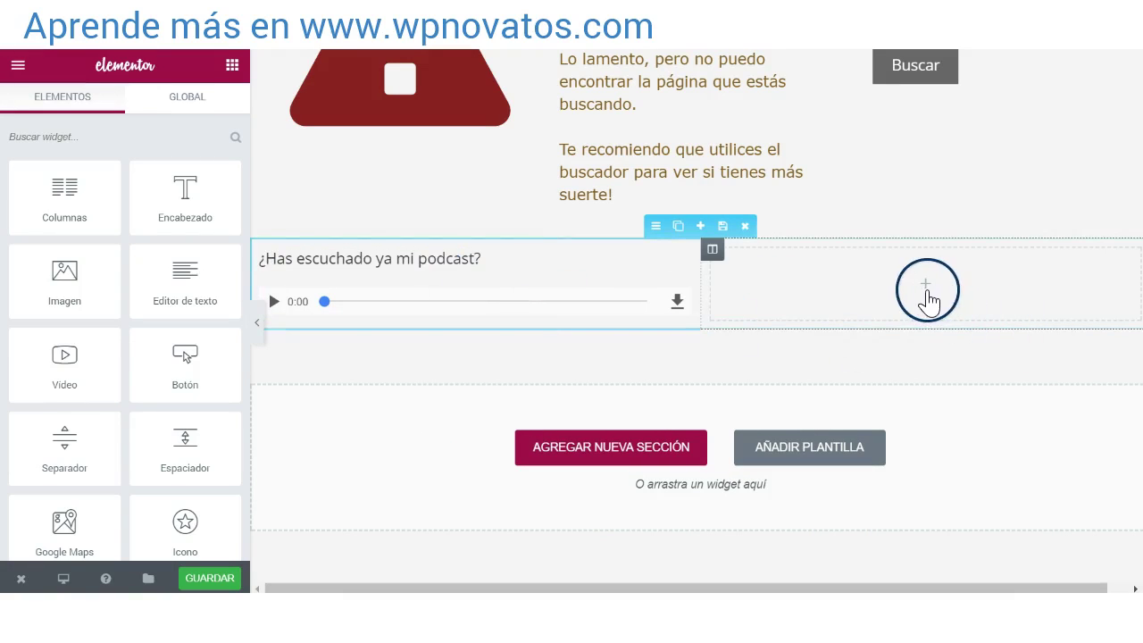
{"action": "scroll", "coordinate": [51, 419], "scroll_direction": "down", "scroll_amount": 10}
{"action": "scroll", "coordinate": [72, 425], "scroll_direction": "down", "scroll_amount": 15}
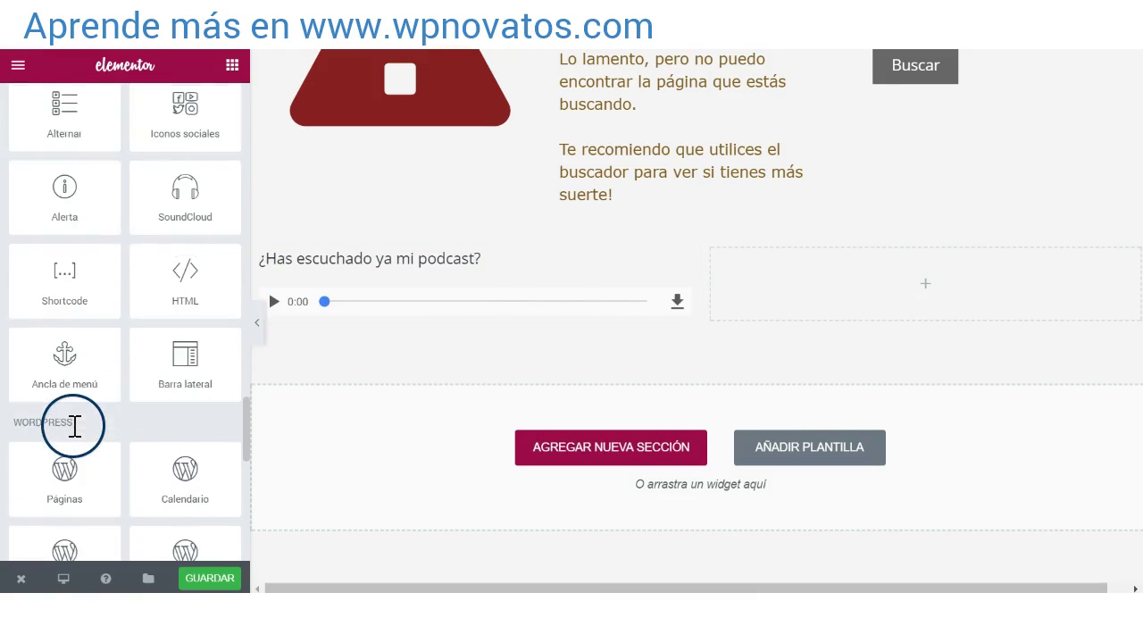
{"action": "left_click_drag", "start_coordinate": [71, 466], "coordinate": [938, 295]}
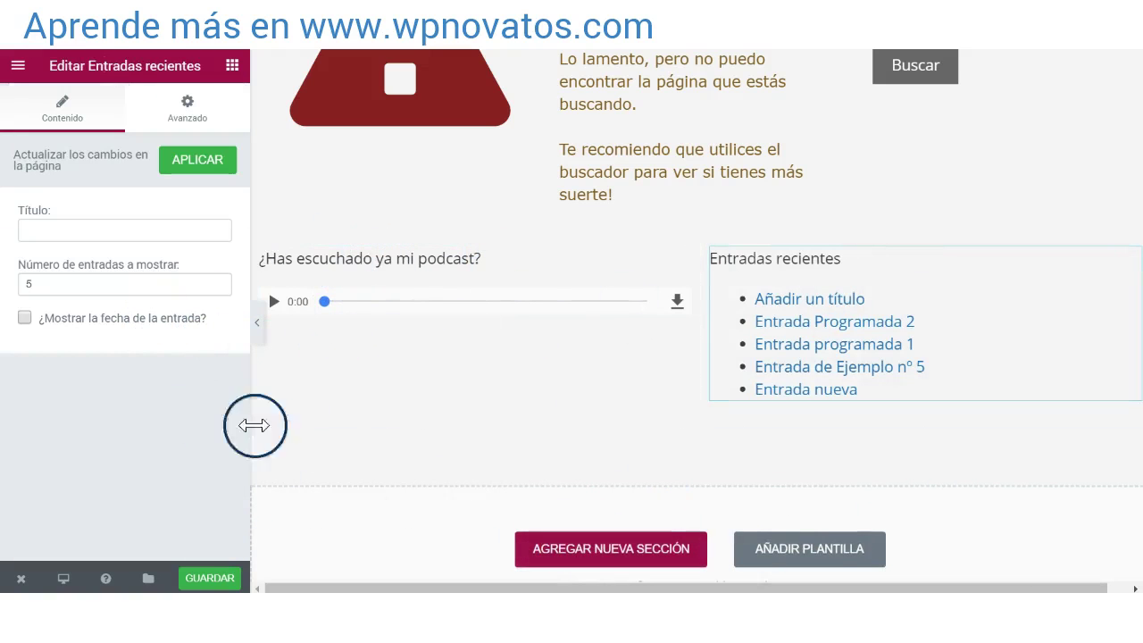
- Save the Elementor design and view the published Error 404 page through its permalink
{"action": "left_click", "coordinate": [209, 578]}
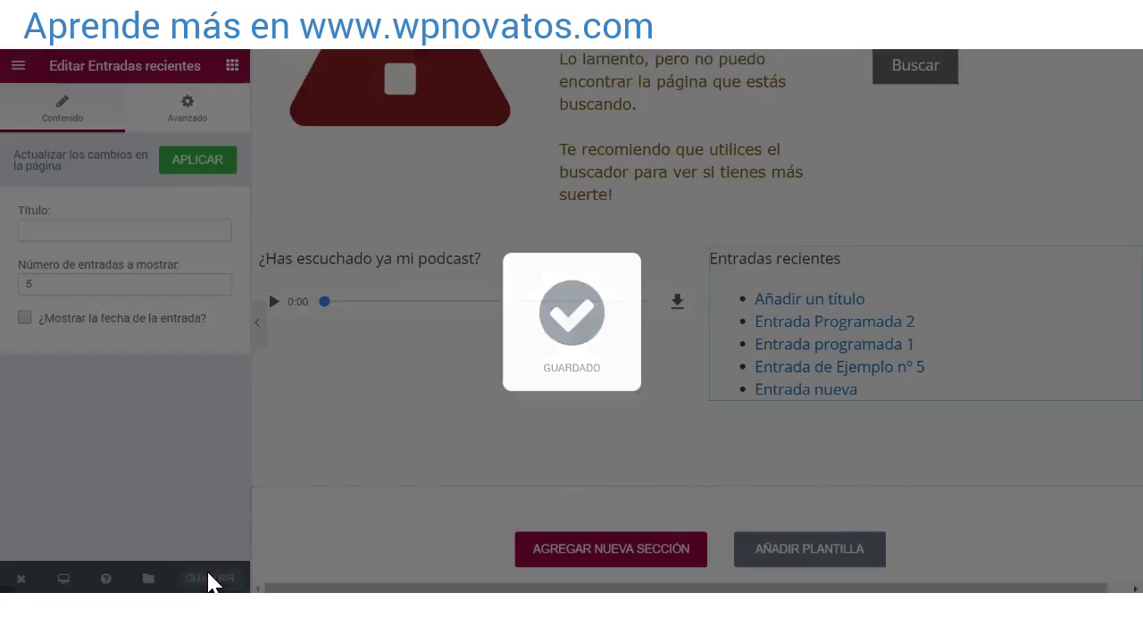
{"action": "left_click", "coordinate": [21, 579]}
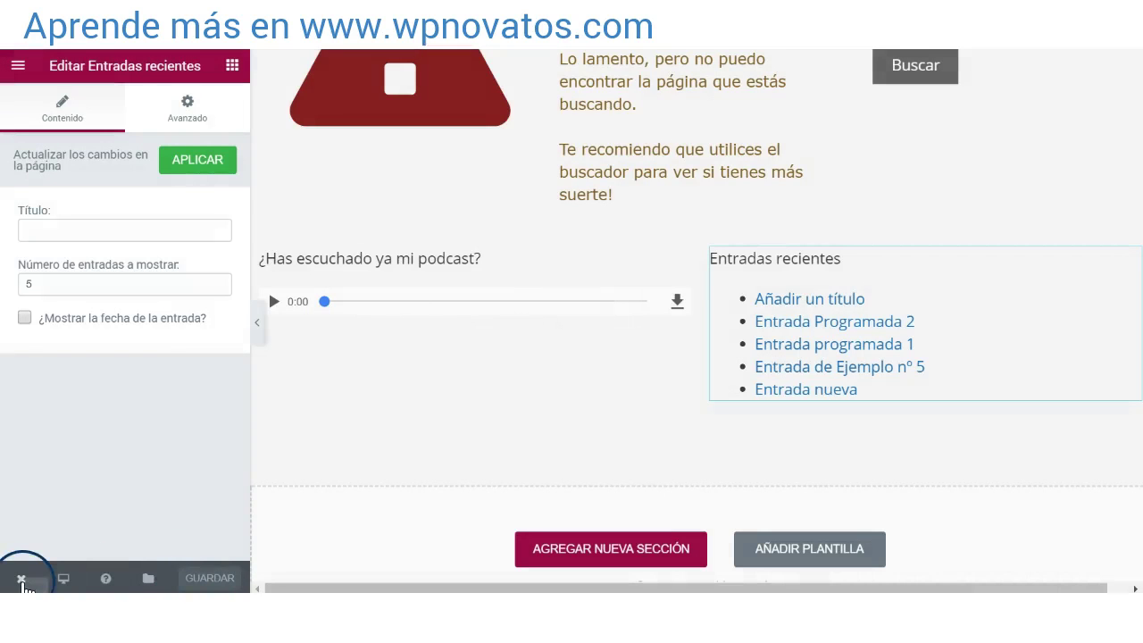
{"action": "left_click", "coordinate": [110, 533]}
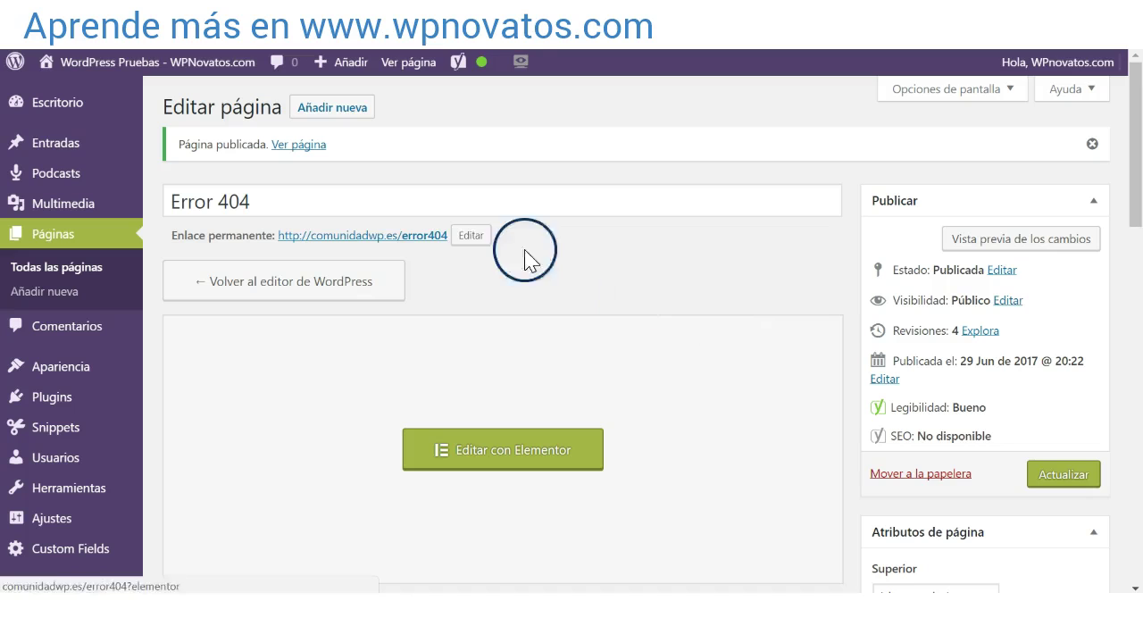
{"action": "left_click", "coordinate": [408, 236]}
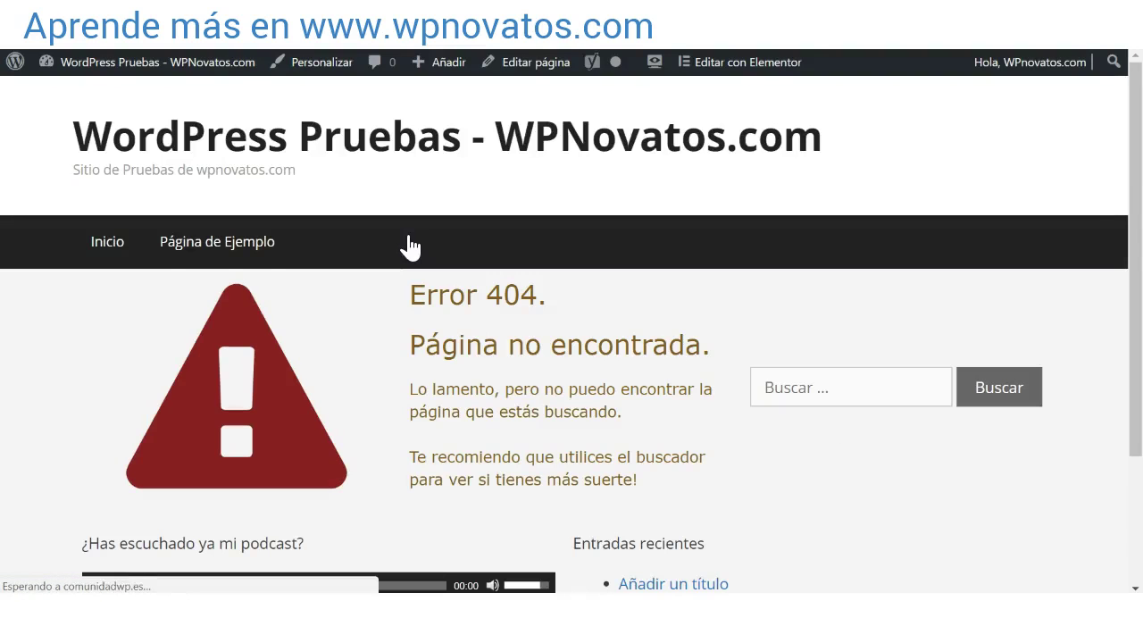
{"action": "scroll", "coordinate": [409, 247], "scroll_direction": "down", "scroll_amount": 2}
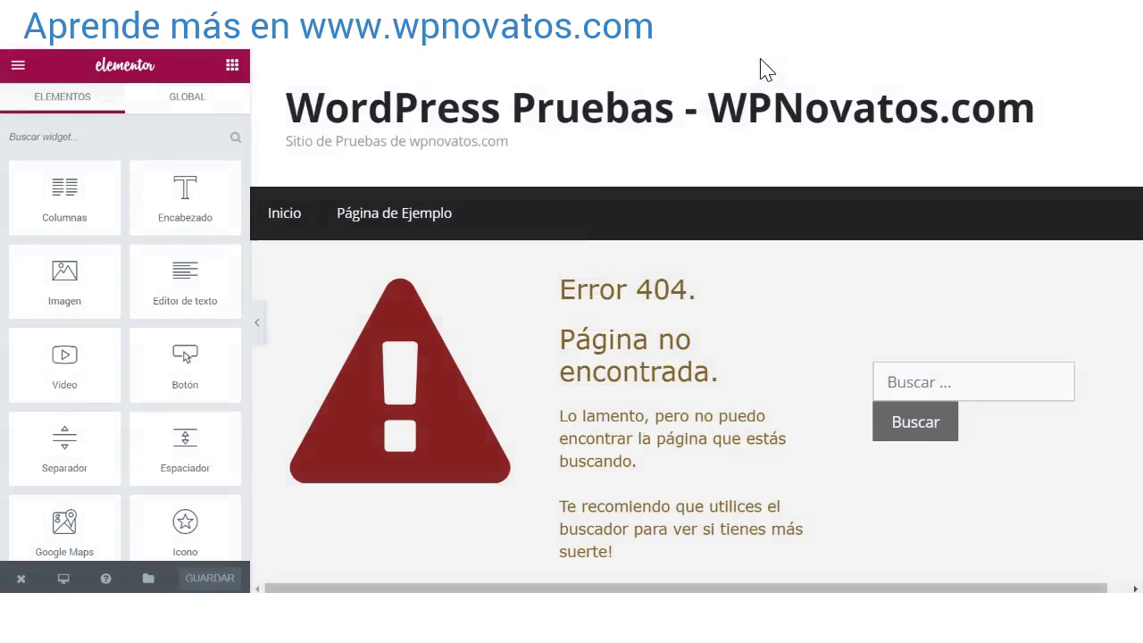
- Widen the podcast column so the Entradas recientes column becomes narrower, and save the page
{"action": "scroll", "coordinate": [538, 235], "scroll_direction": "down", "scroll_amount": 4}
{"action": "left_click_drag", "start_coordinate": [702, 289], "coordinate": [882, 296]}
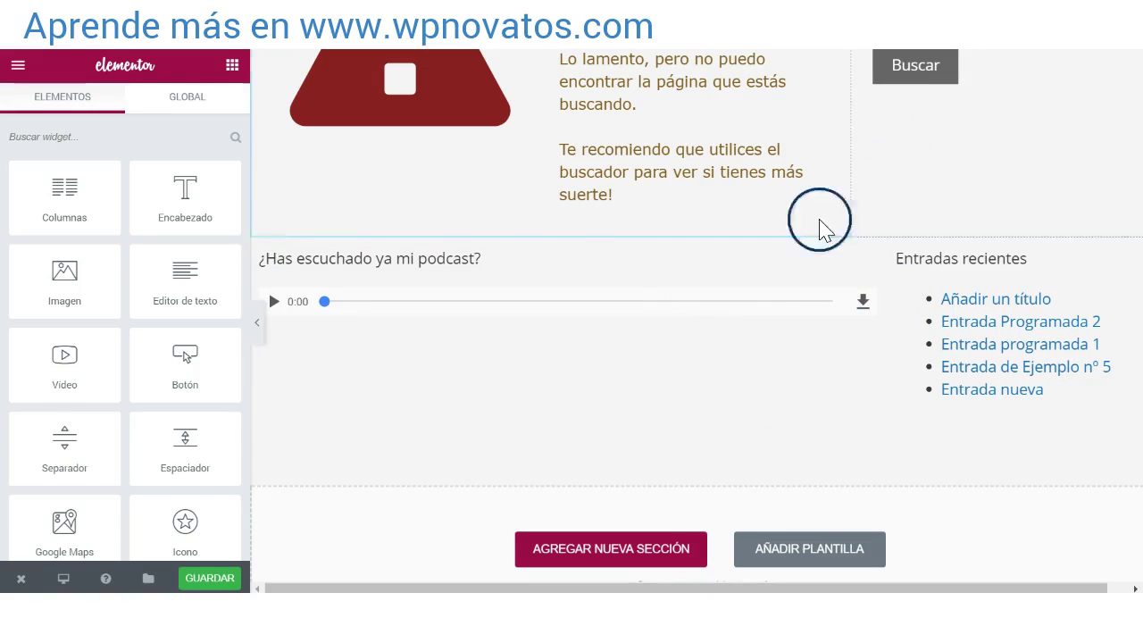
{"action": "left_click", "coordinate": [230, 577]}
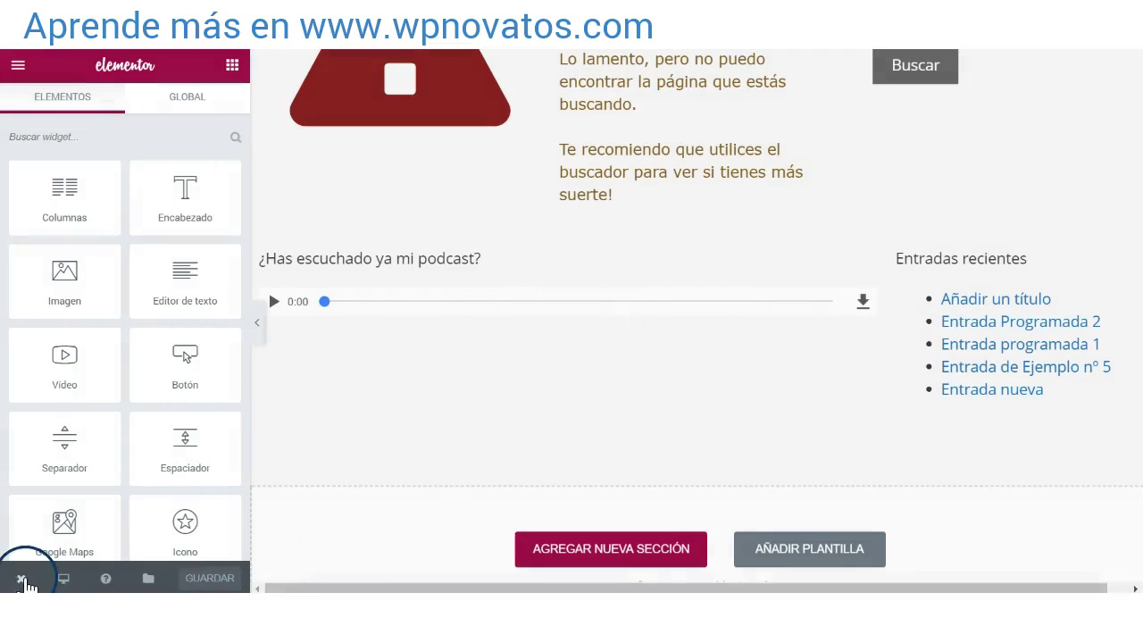
- Leave the Elementor editor and review the published Error 404 page from header to footer
{"action": "mouse_move", "coordinate": [20, 578]}
{"action": "left_click", "coordinate": [112, 500]}
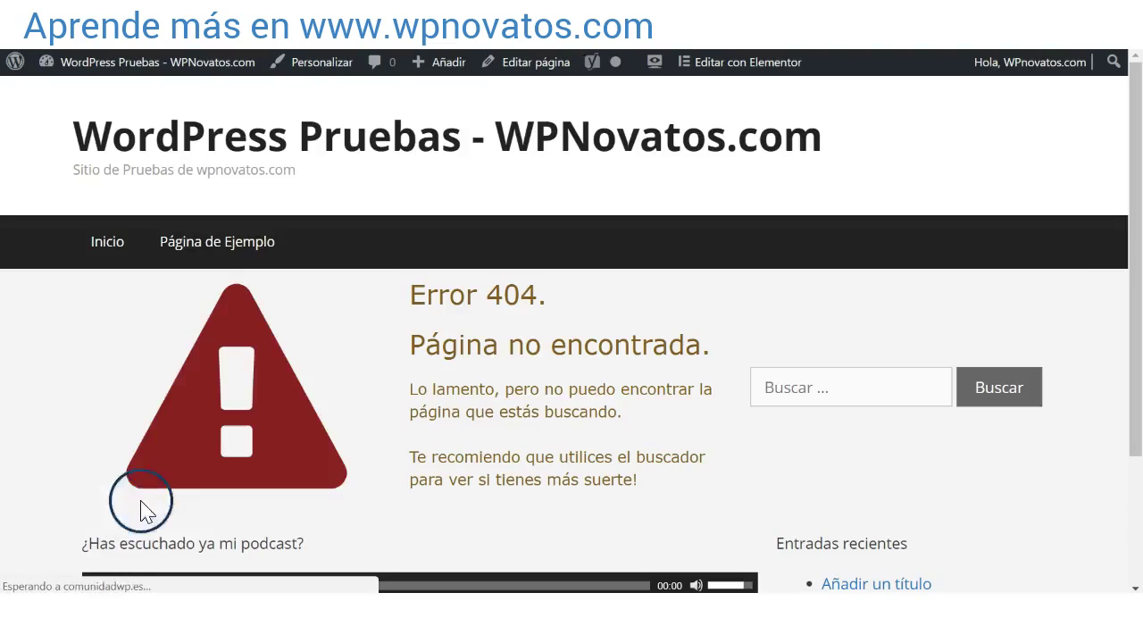
{"action": "scroll", "coordinate": [515, 380], "scroll_direction": "down", "scroll_amount": 2}
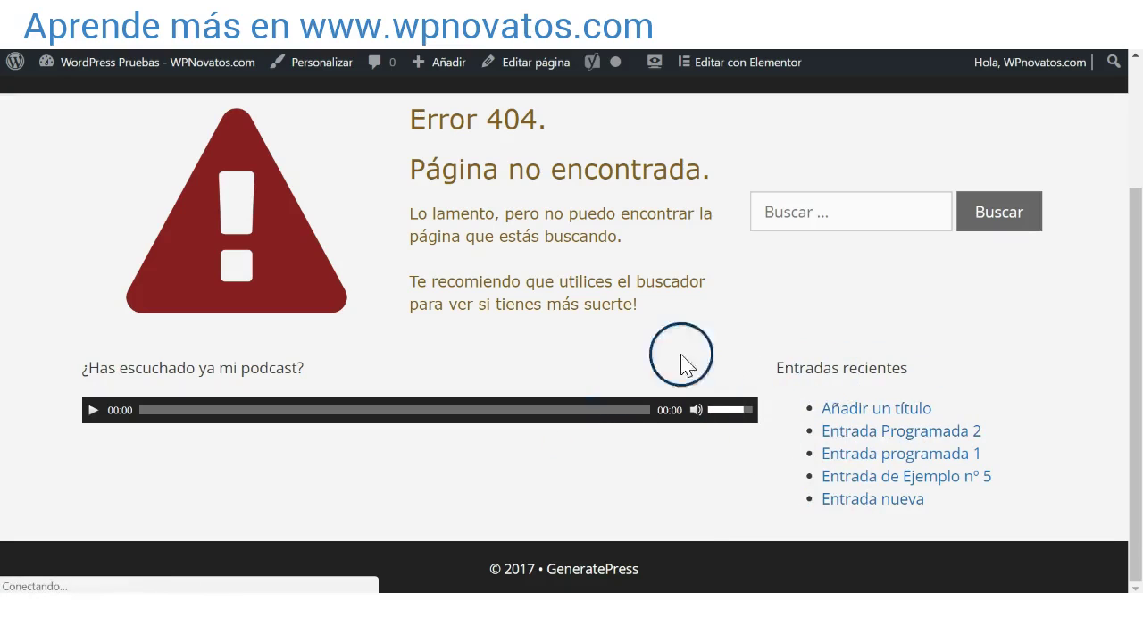
{"action": "scroll", "coordinate": [633, 355], "scroll_direction": "up", "scroll_amount": 2}
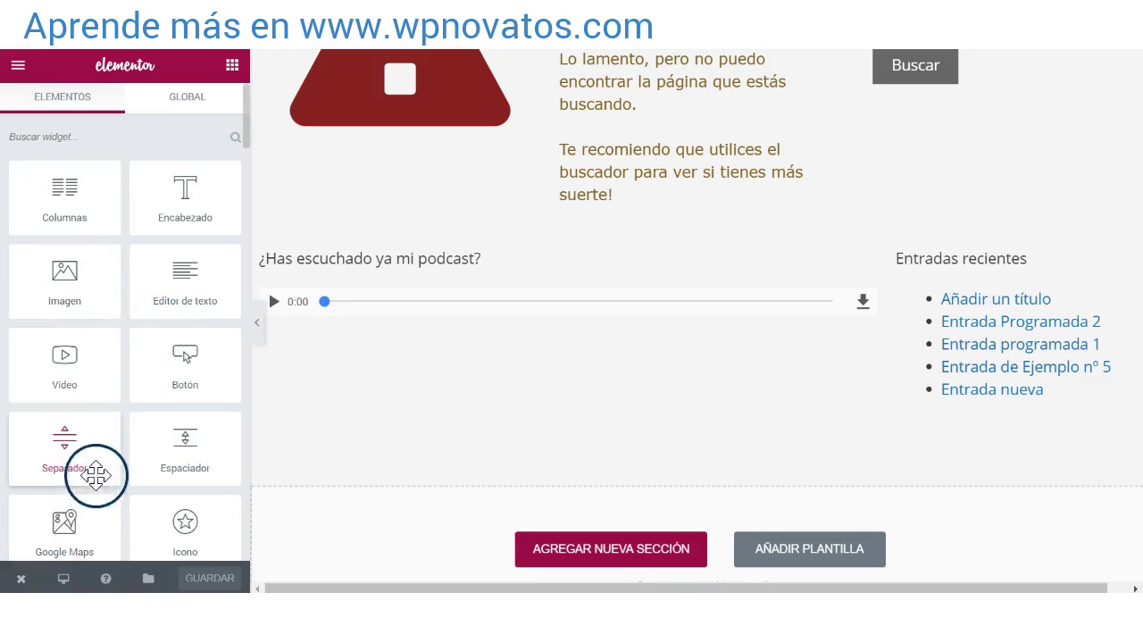
- Return to the WordPress dashboard and activate the installed Custom 404 Pro plugin
{"action": "mouse_move", "coordinate": [20, 578]}
{"action": "left_click", "coordinate": [71, 533]}
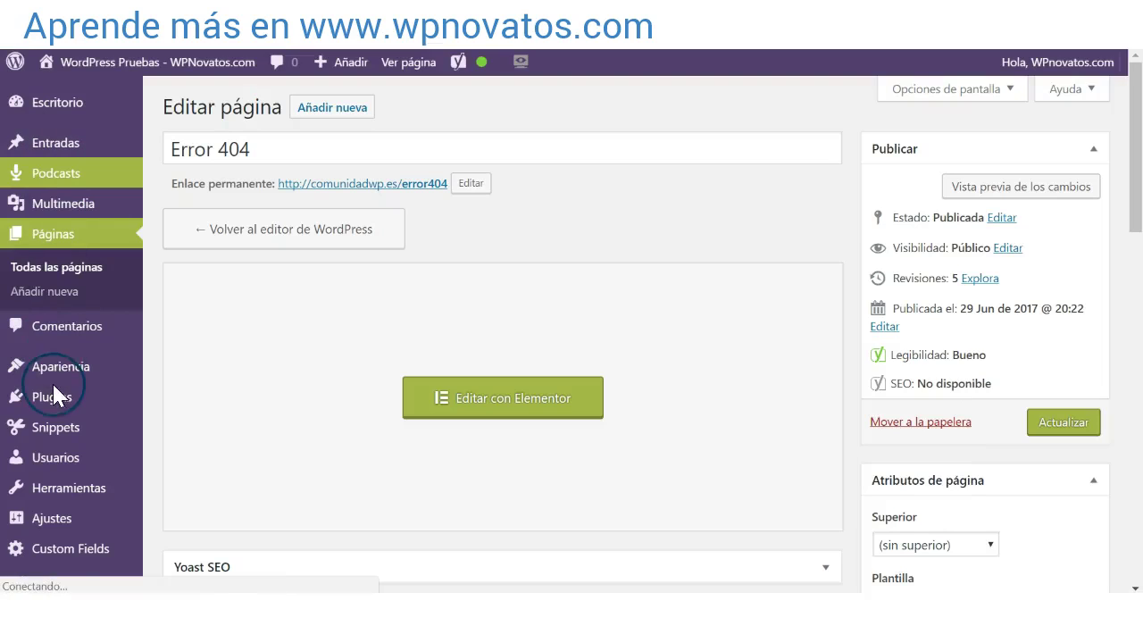
{"action": "mouse_move", "coordinate": [53, 402]}
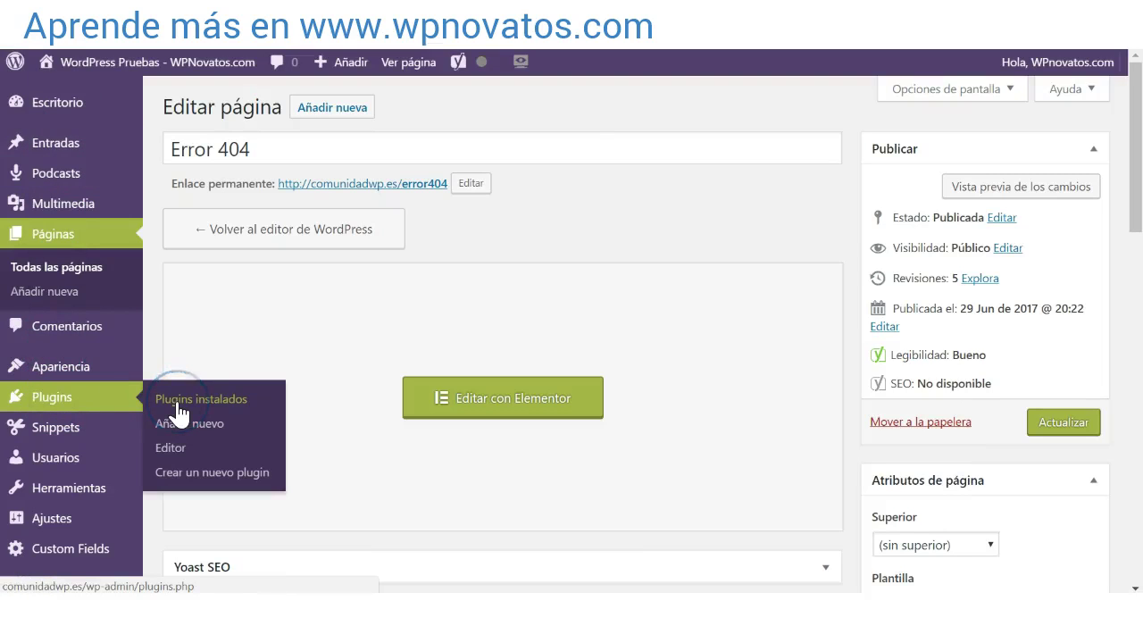
{"action": "left_click", "coordinate": [362, 382]}
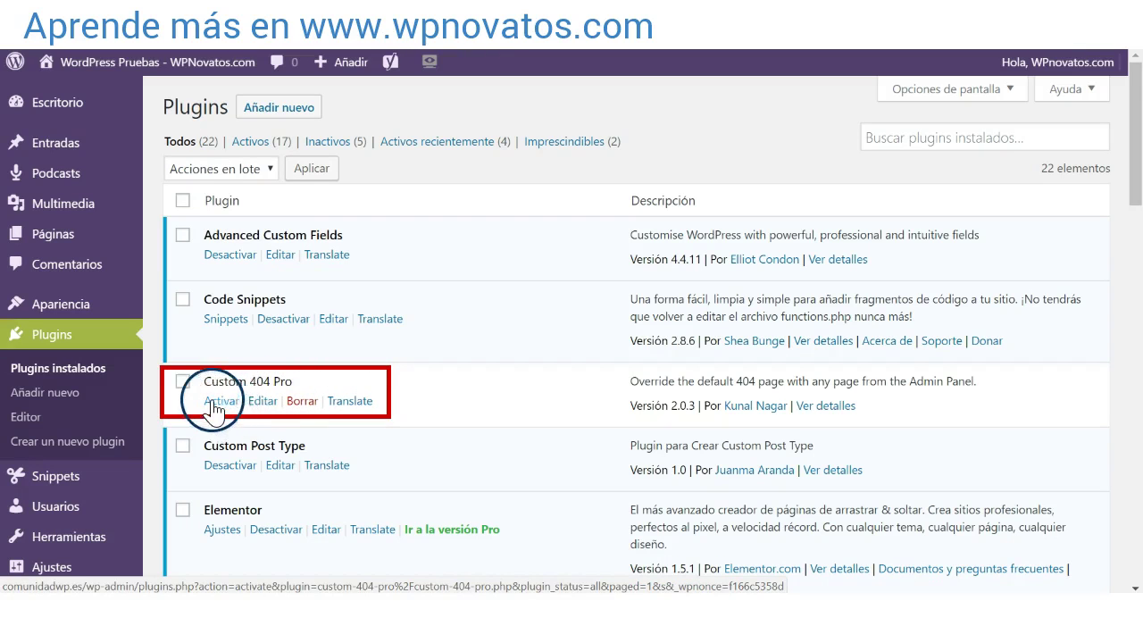
{"action": "left_click", "coordinate": [229, 402]}
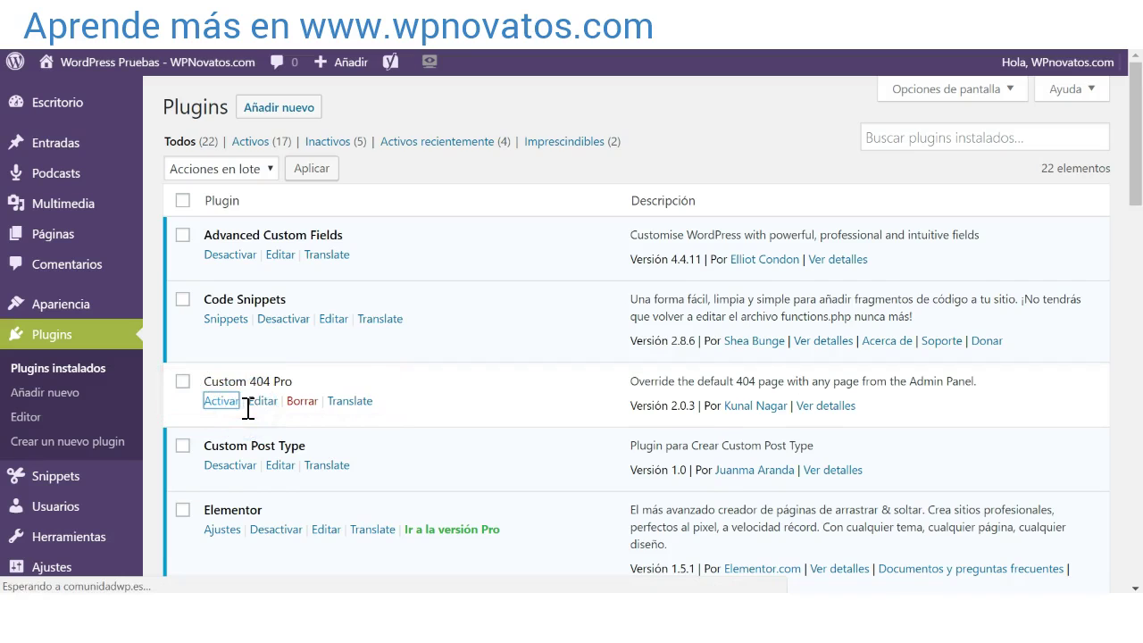
- In the Custom 404 Pro global redirect settings, choose Error 404 as the page and save the changes
{"action": "scroll", "coordinate": [89, 348], "scroll_direction": "down", "scroll_amount": 5}
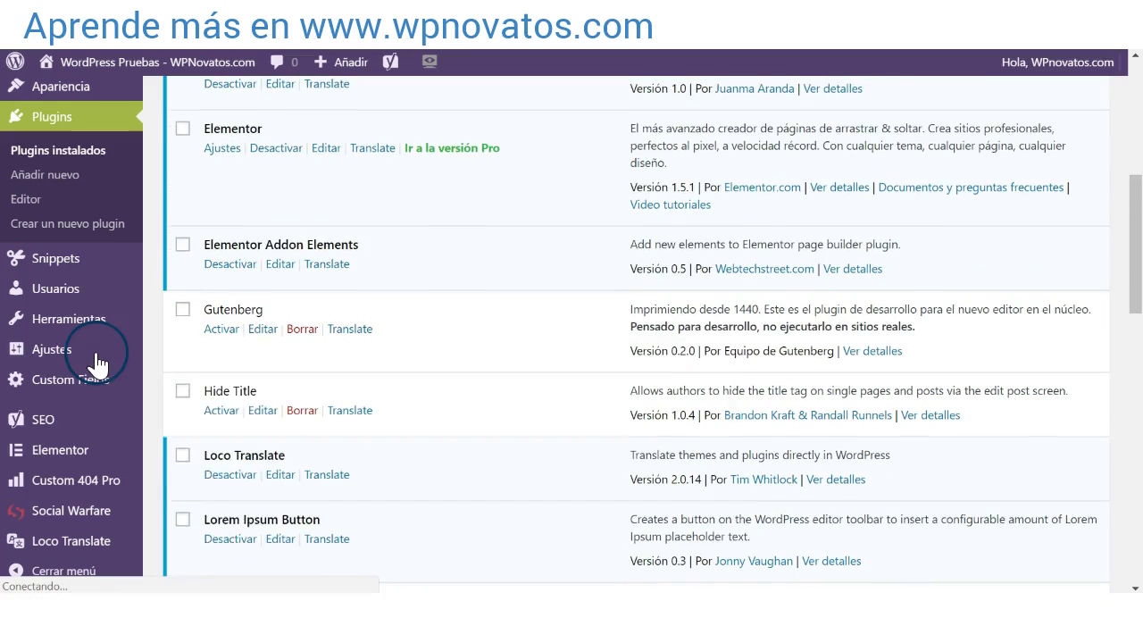
{"action": "mouse_move", "coordinate": [45, 496]}
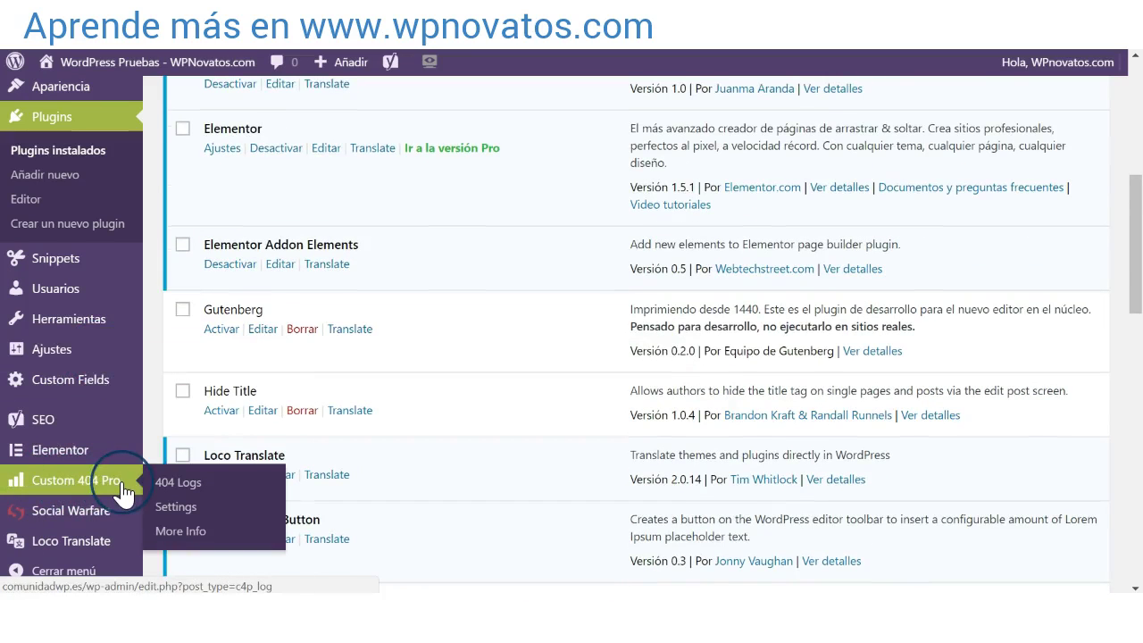
{"action": "left_click", "coordinate": [194, 516]}
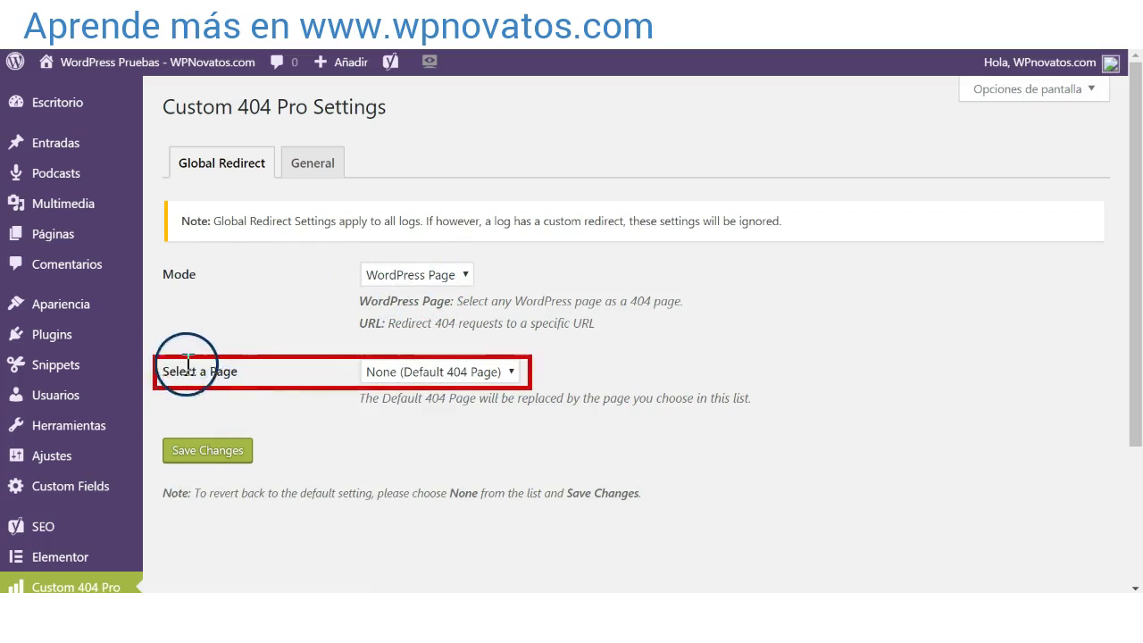
{"action": "left_click", "coordinate": [461, 372]}
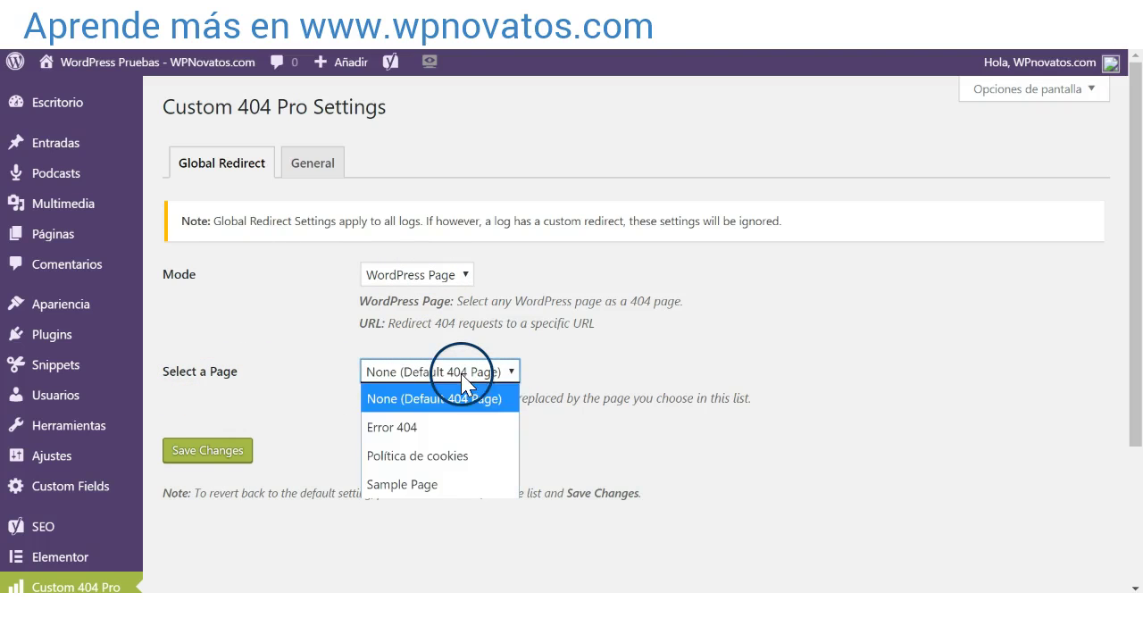
{"action": "left_click", "coordinate": [463, 435]}
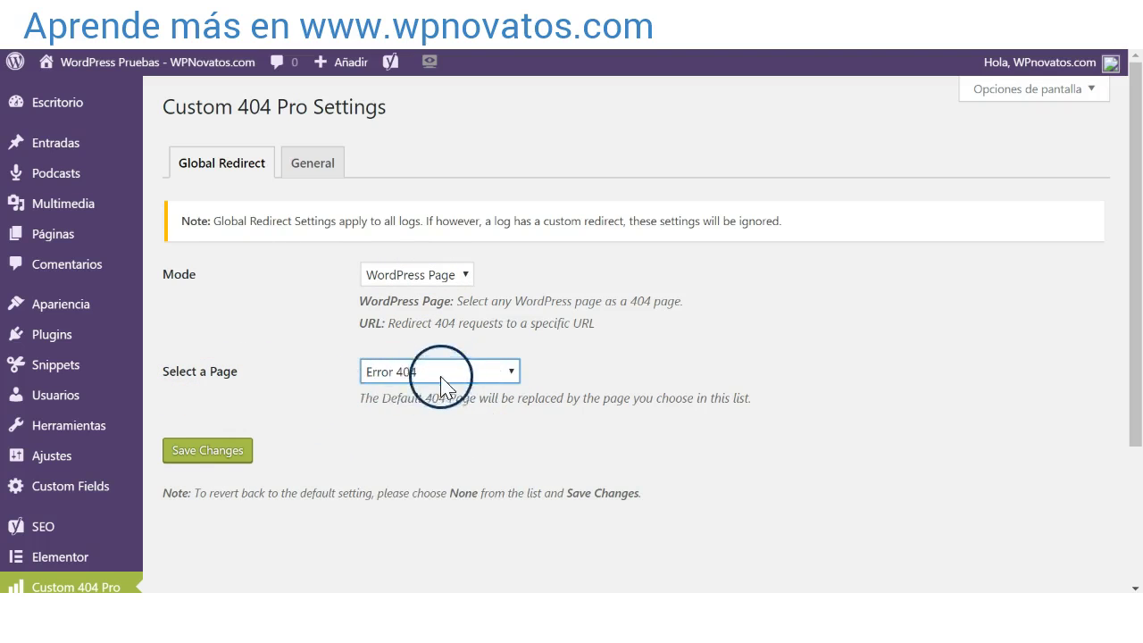
{"action": "left_click", "coordinate": [235, 453]}
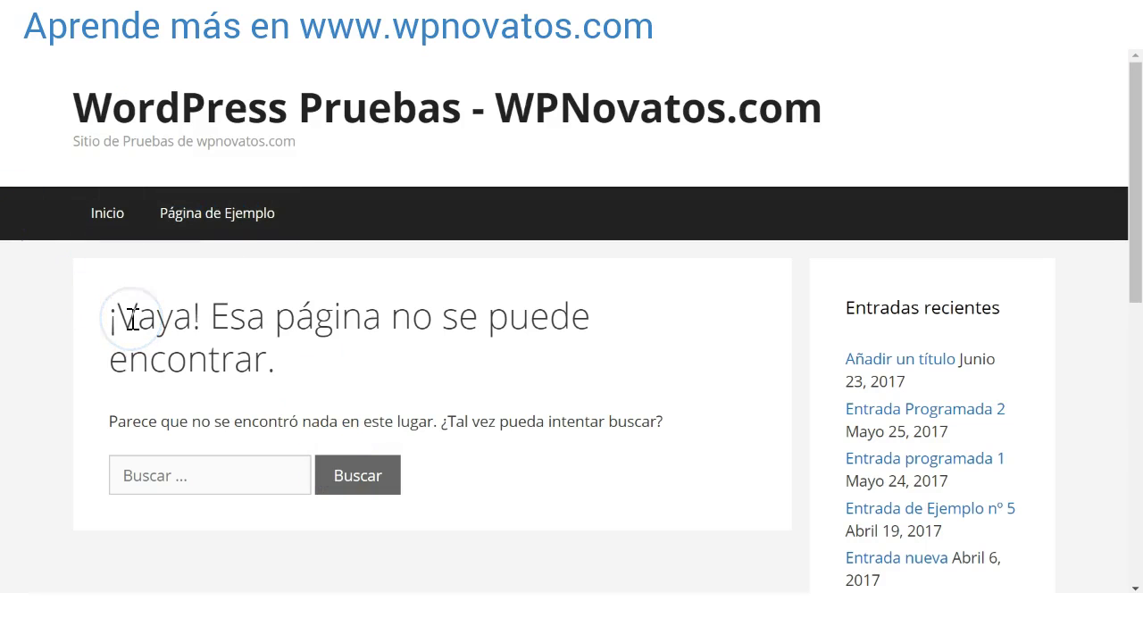
- Reload the site's nonexistent address and check the error page that is served
{"action": "key", "text": "F5"}
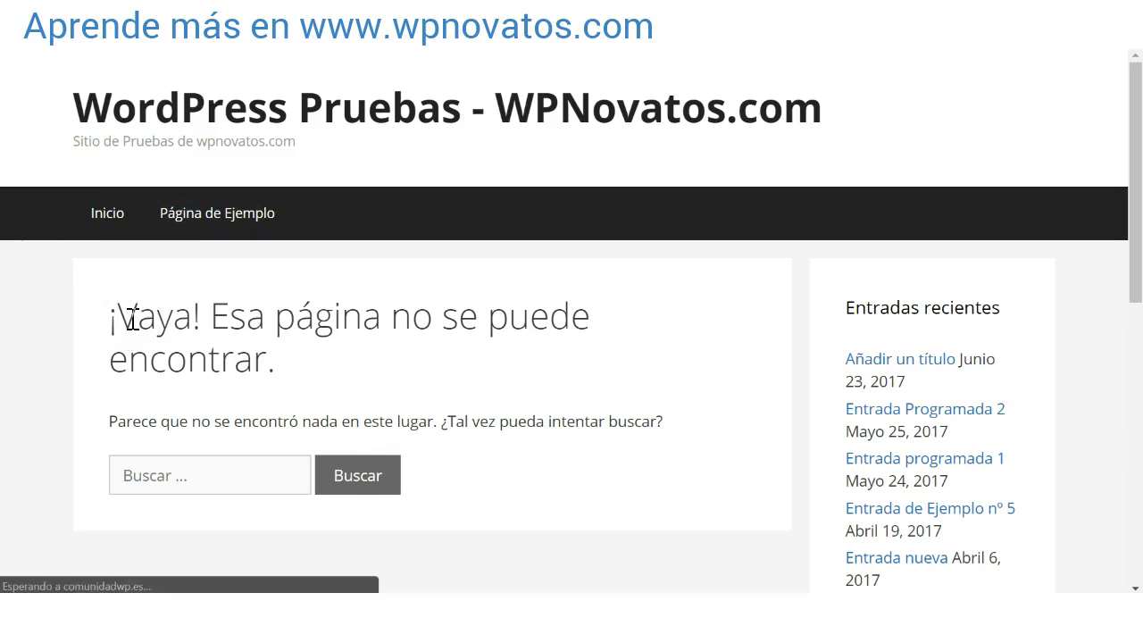
{"action": "left_click", "coordinate": [104, 362]}
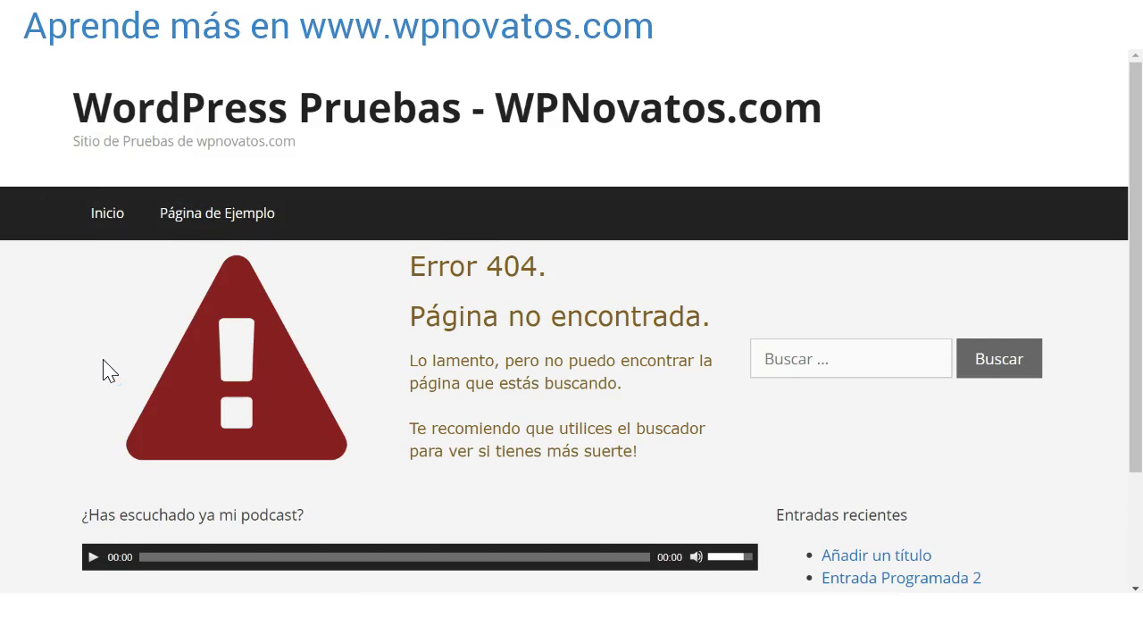
{"action": "scroll", "coordinate": [104, 370], "scroll_direction": "down", "scroll_amount": 1}
{"action": "mouse_move", "coordinate": [254, 362]}
{"action": "left_mouse_down"}
{"action": "mouse_move", "coordinate": [276, 347]}
{"action": "mouse_move", "coordinate": [393, 348]}
{"action": "left_mouse_up"}
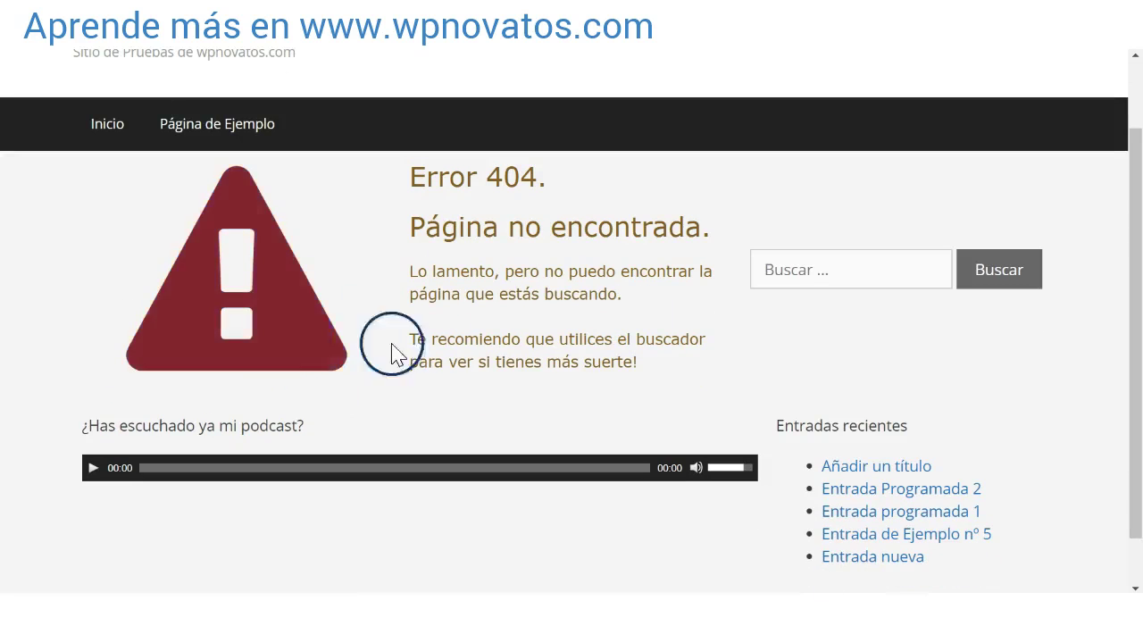
{"action": "scroll", "coordinate": [482, 350], "scroll_direction": "up", "scroll_amount": 1}
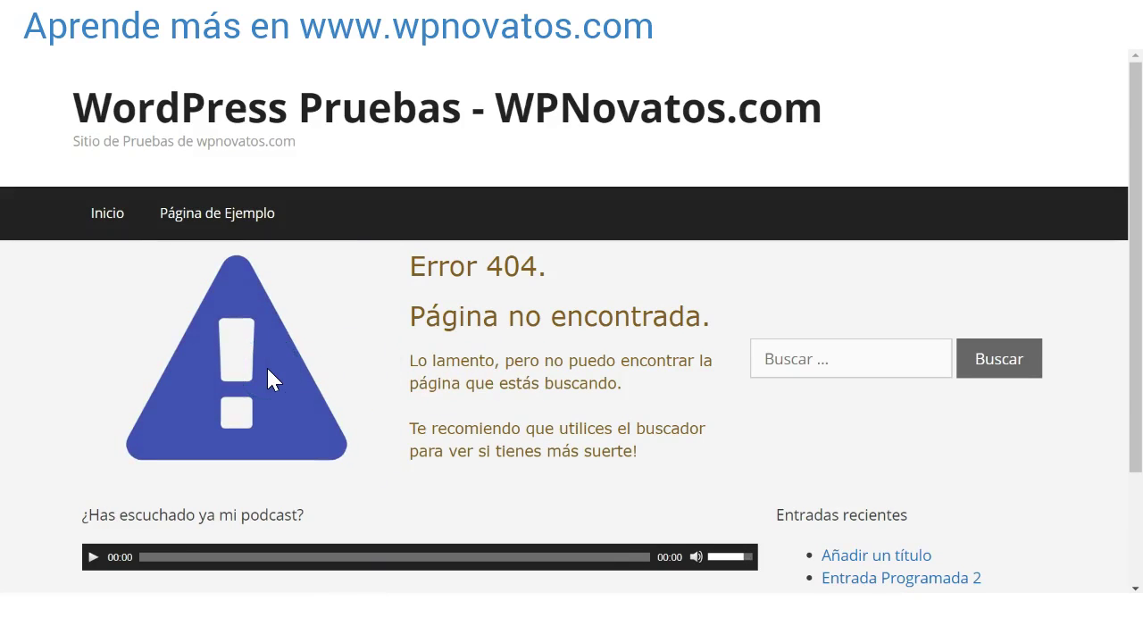
{"action": "left_click", "coordinate": [322, 363]}
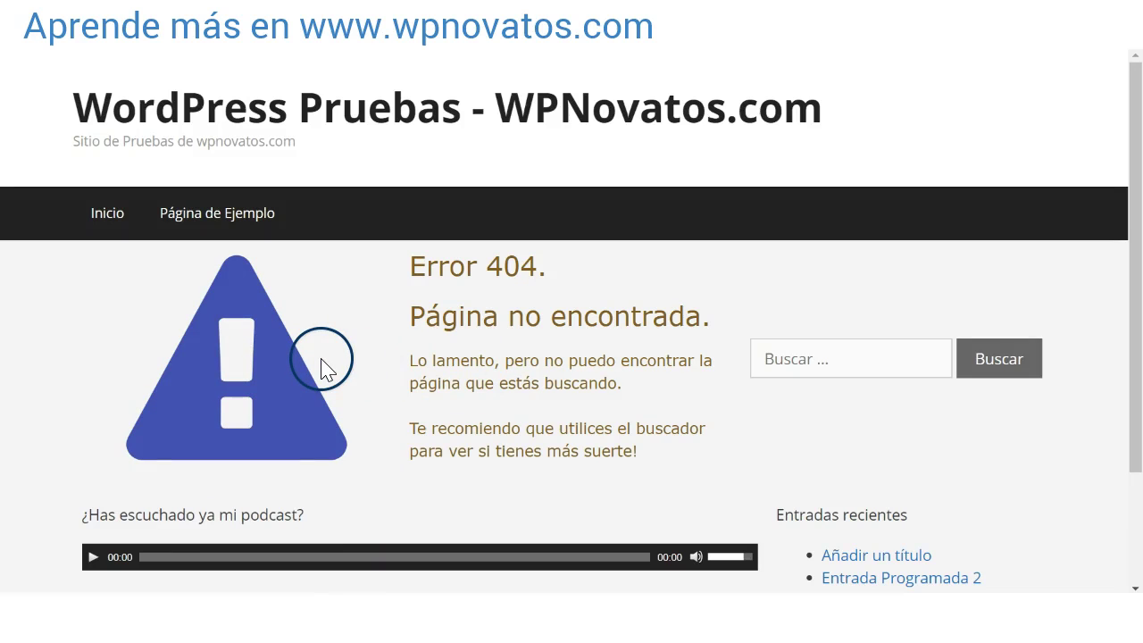